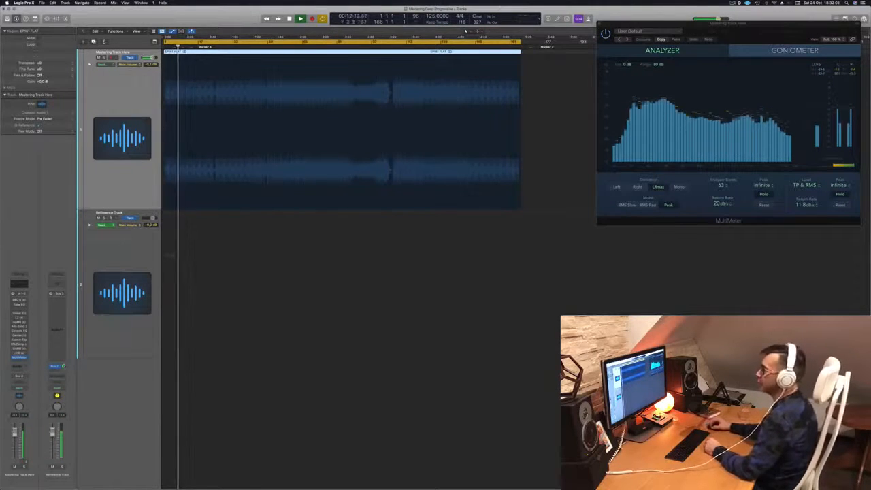
# Open the bypassed REQ 6 equalizer on the mastering track and audition successive sections of the song as it plays
pyautogui.click(19, 300)
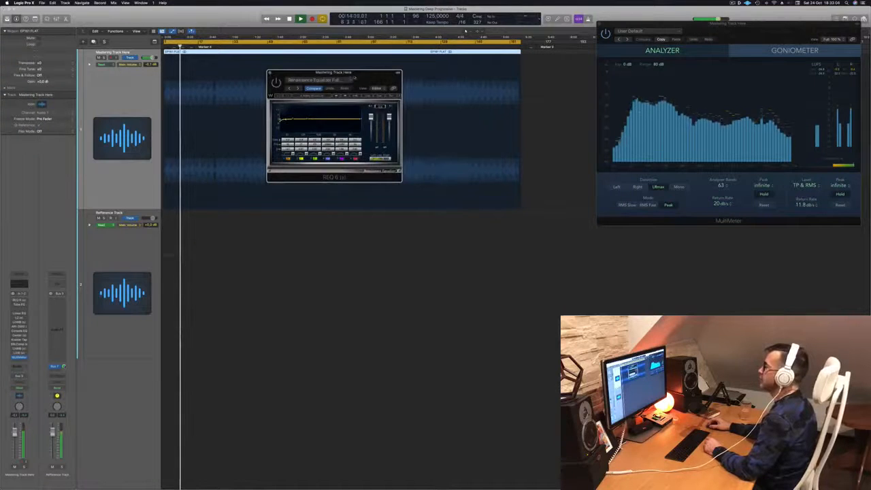
pyautogui.moveTo(354, 79); pyautogui.dragTo(703, 251)
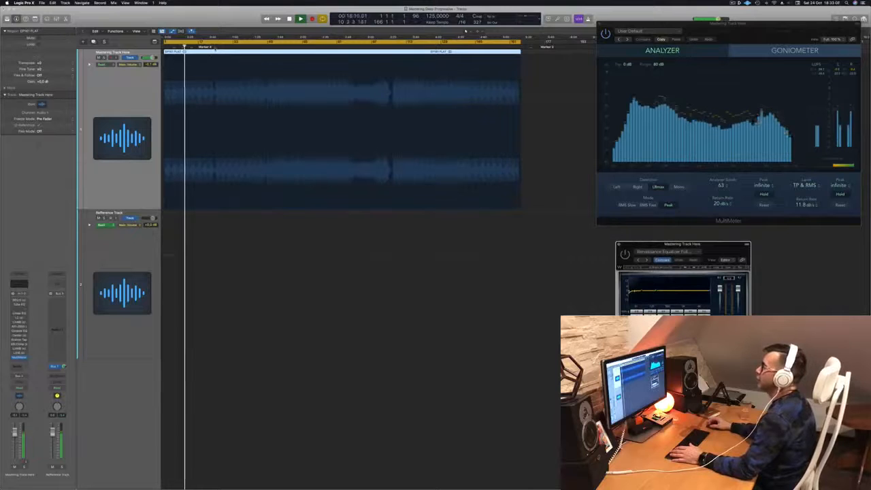
pyautogui.click(215, 47)
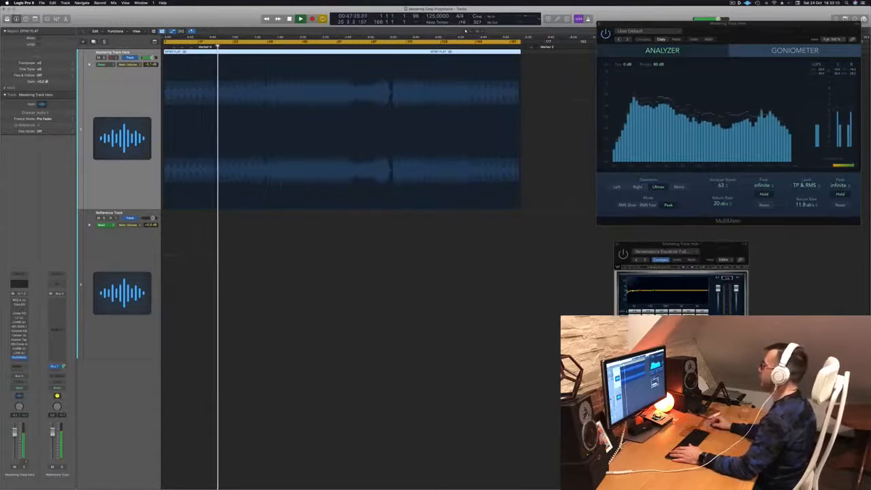
pyautogui.moveTo(727, 245); pyautogui.dragTo(533, 247)
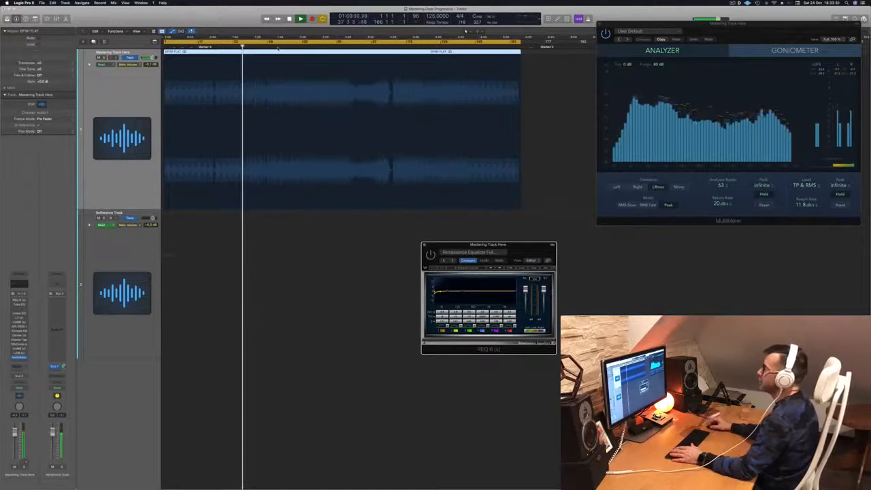
pyautogui.click(278, 48)
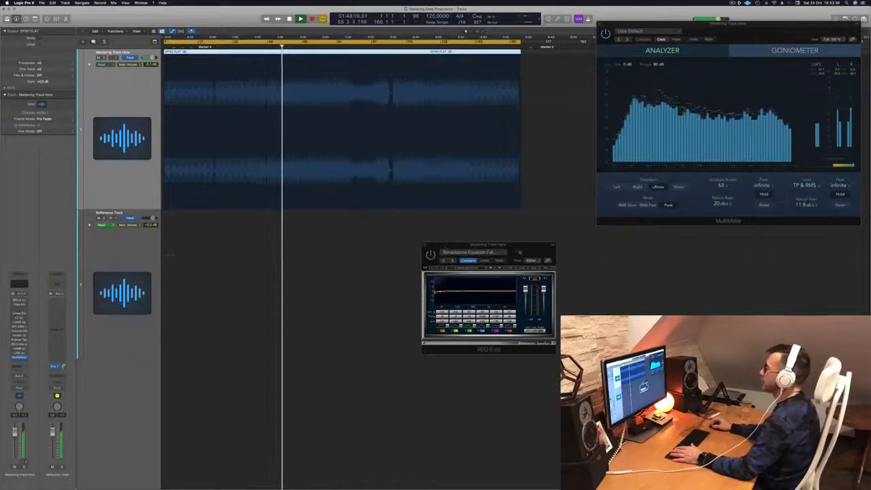
pyautogui.moveTo(529, 253); pyautogui.dragTo(703, 250)
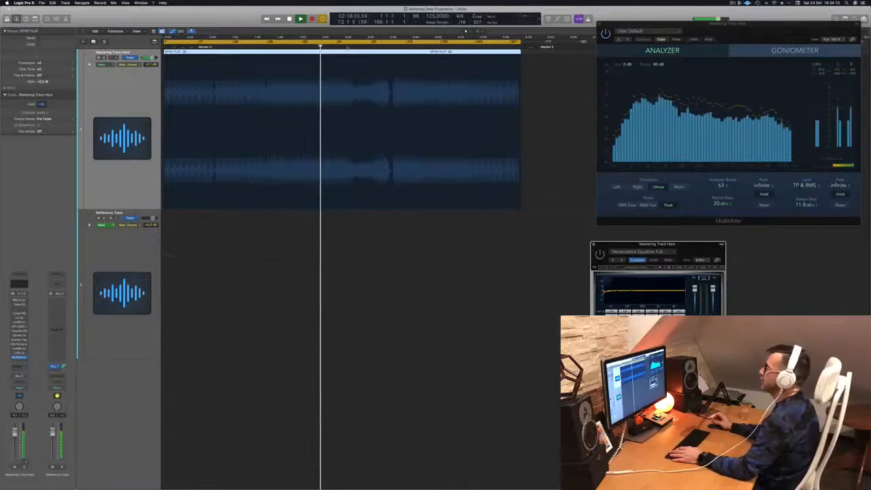
pyautogui.click(347, 48)
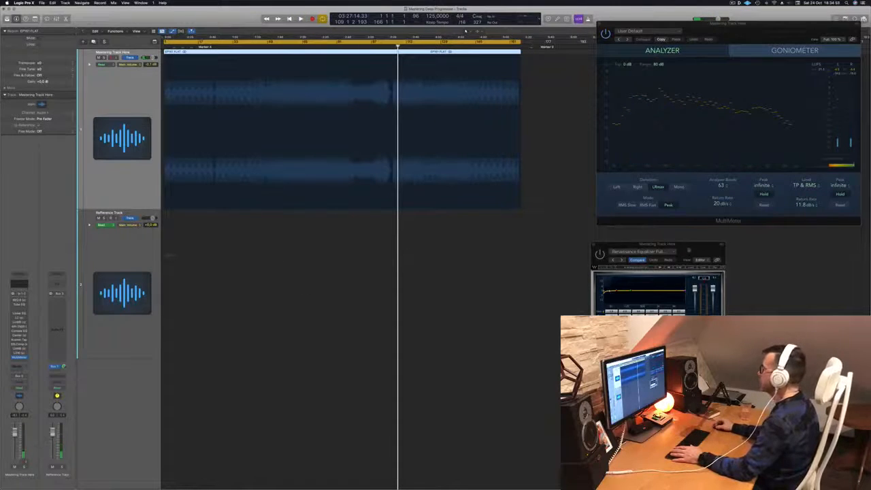
# Restart playback from the beginning of the song and switch on the REQ 6 equalizer on the mastering track
pyautogui.moveTo(688, 249); pyautogui.dragTo(393, 115)
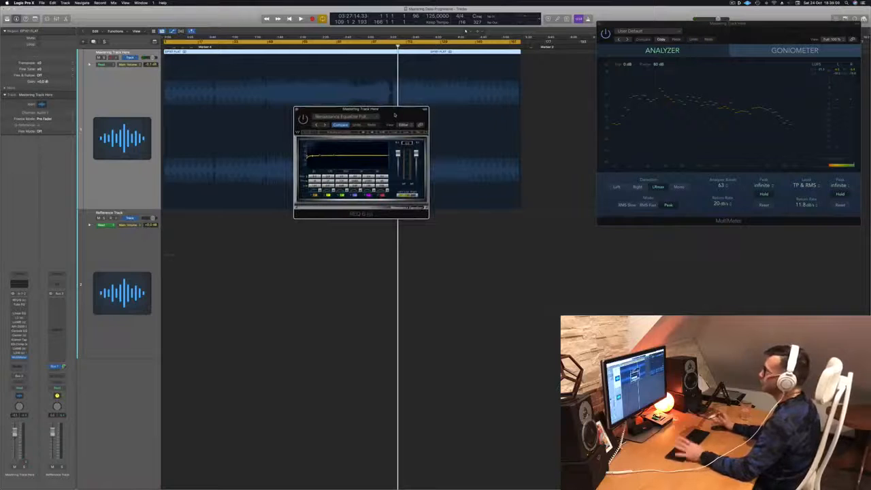
pyautogui.press('Return')
pyautogui.press('space')
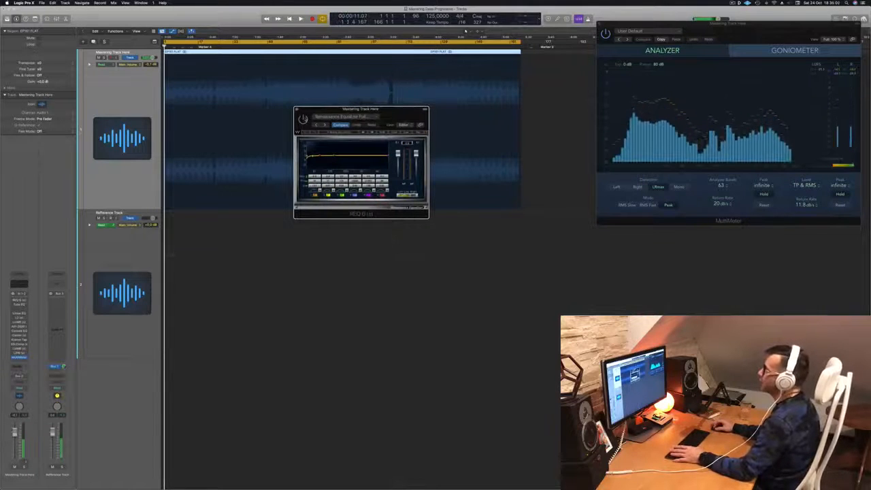
pyautogui.click(304, 120)
pyautogui.press('space')
pyautogui.moveTo(406, 117); pyautogui.dragTo(422, 121)
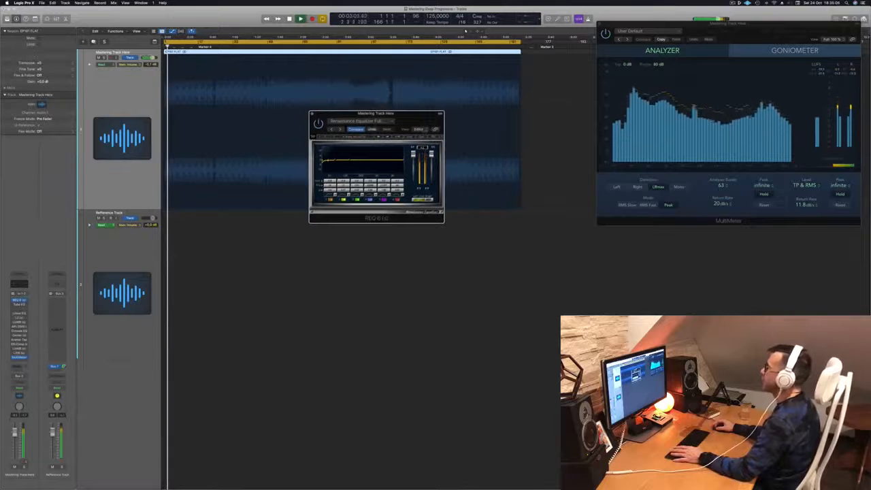
# Audition the middle of the song and the section after the breakdown with REQ 6 active, moving its window clear
pyautogui.moveTo(420, 121); pyautogui.dragTo(416, 147)
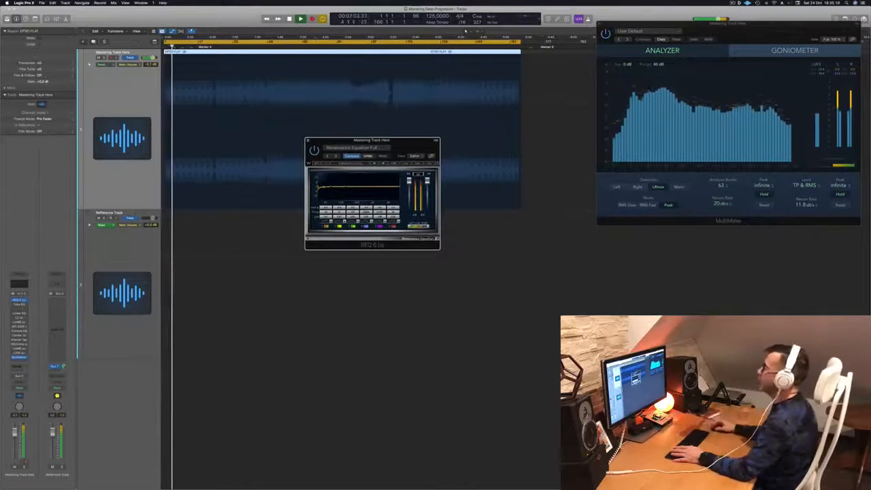
pyautogui.click(323, 46)
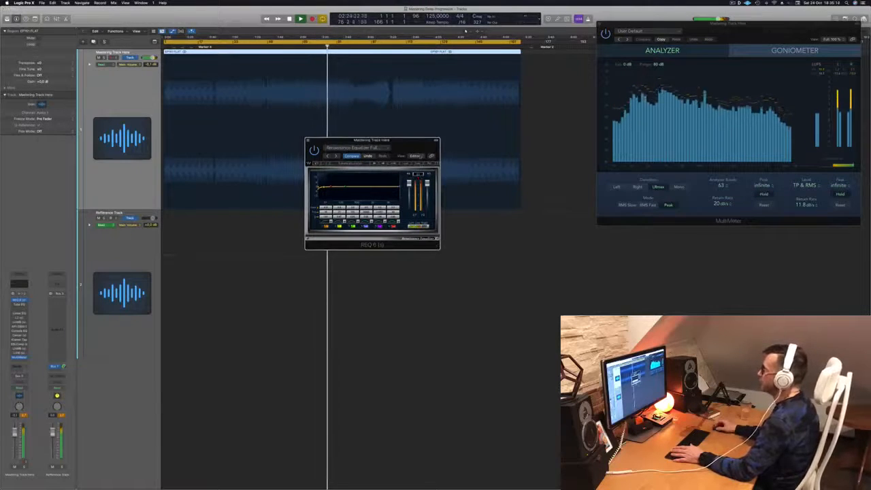
pyautogui.moveTo(402, 147); pyautogui.dragTo(433, 197)
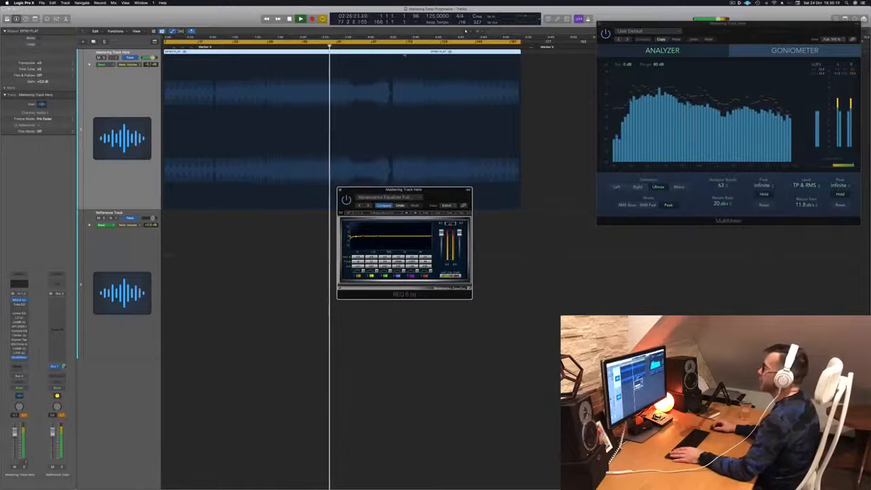
pyautogui.click(397, 46)
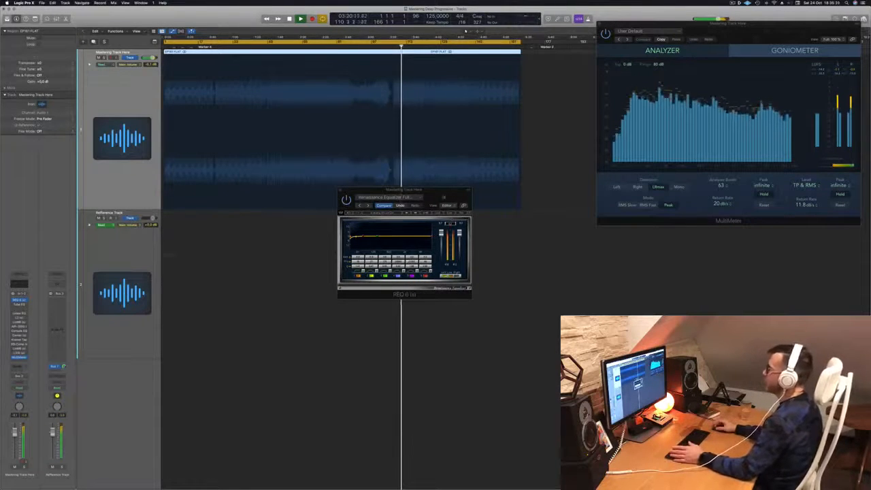
pyautogui.moveTo(443, 196); pyautogui.dragTo(481, 215)
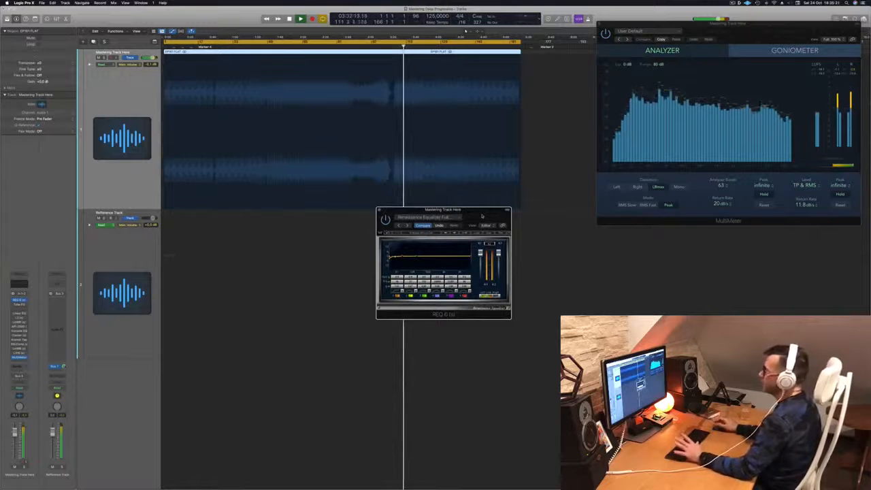
# Open the Vintage Tube EQ with the Enhanced Mix preset, switch it on and place its window beside REQ 6
pyautogui.click(1, 304)
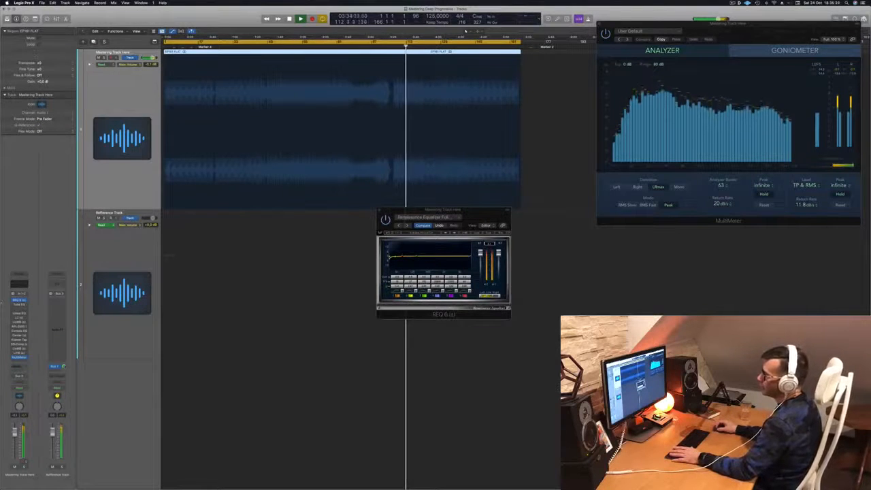
pyautogui.click(19, 305)
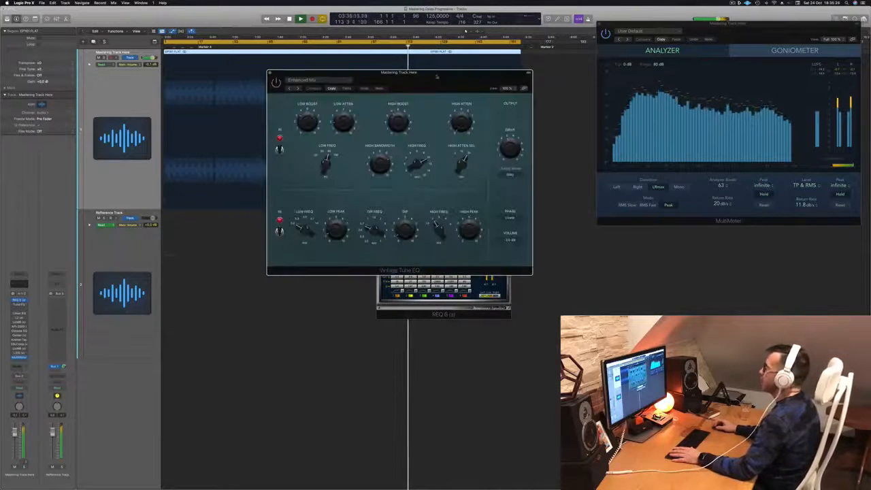
pyautogui.moveTo(436, 77); pyautogui.dragTo(714, 151)
pyautogui.moveTo(481, 215); pyautogui.dragTo(369, 212)
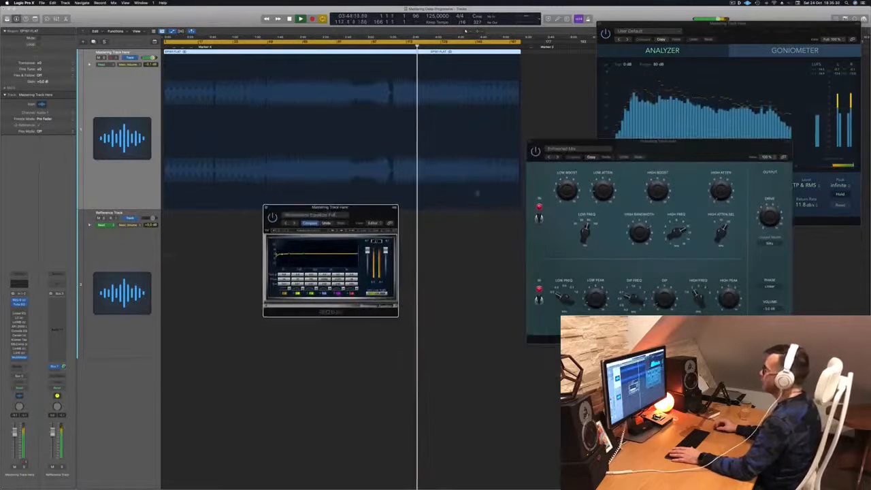
pyautogui.moveTo(646, 157); pyautogui.dragTo(549, 189)
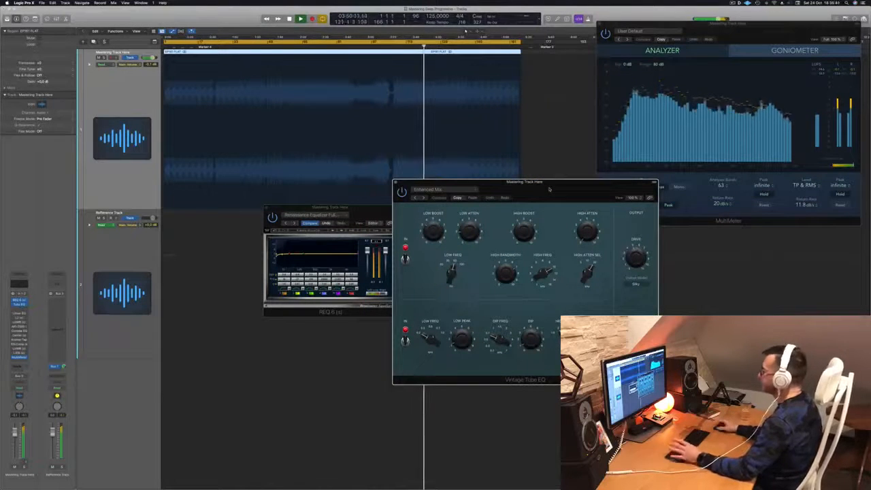
pyautogui.moveTo(553, 182); pyautogui.dragTo(589, 188)
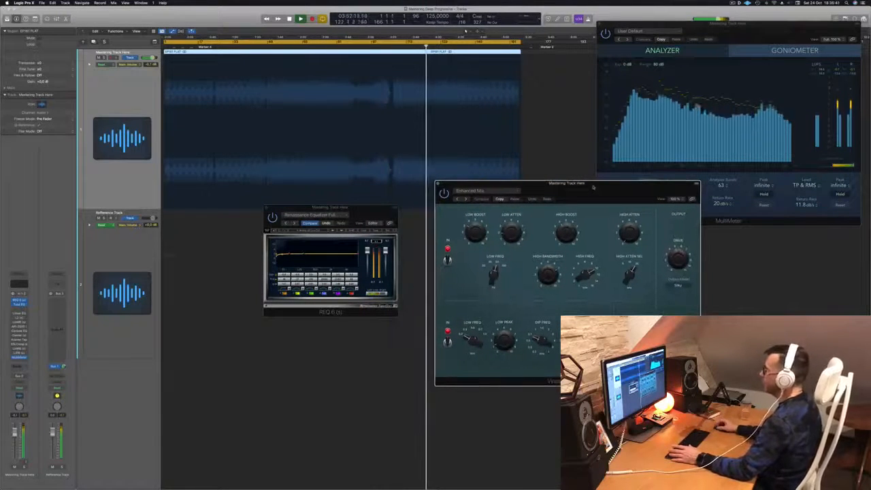
pyautogui.moveTo(589, 187)
pyautogui.mouseDown()
pyautogui.moveTo(581, 198)
pyautogui.moveTo(590, 174)
pyautogui.moveTo(562, 181)
pyautogui.moveTo(574, 190)
pyautogui.mouseUp()
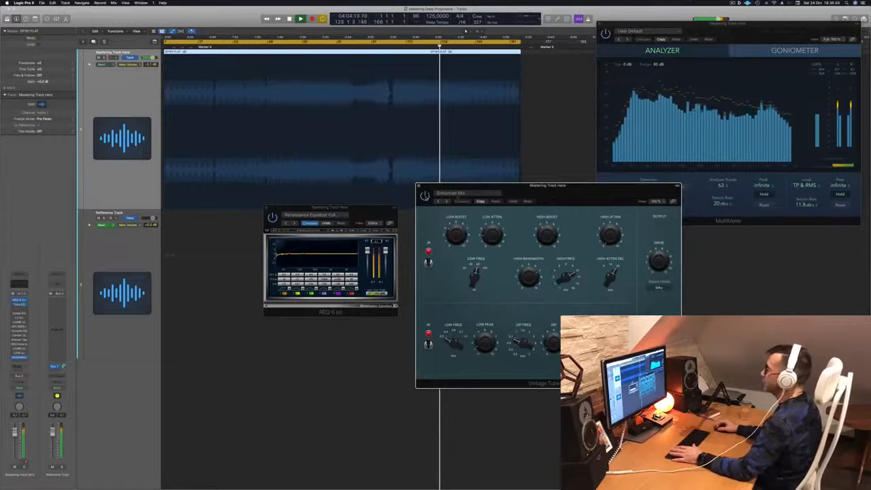
pyautogui.moveTo(569, 190); pyautogui.dragTo(583, 190)
# Replay the song from the beginning and from about 1:05 with both equalizers active
pyautogui.press('space')
pyautogui.press('space')
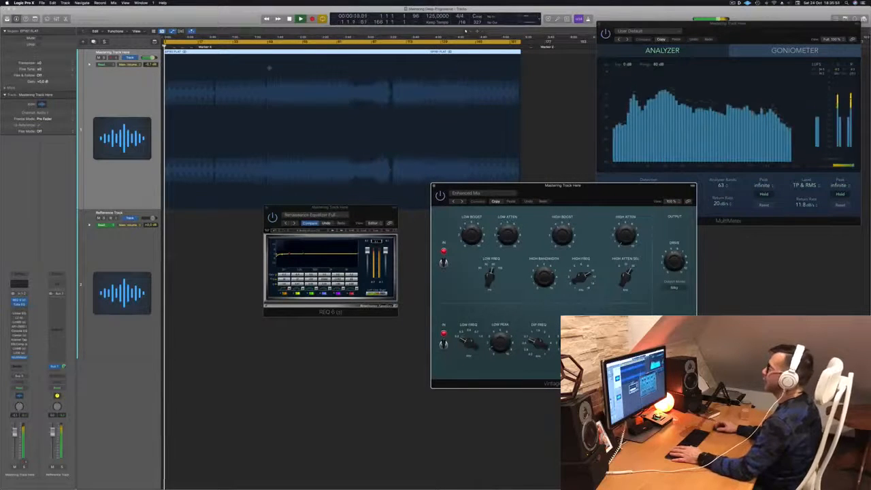
pyautogui.click(235, 45)
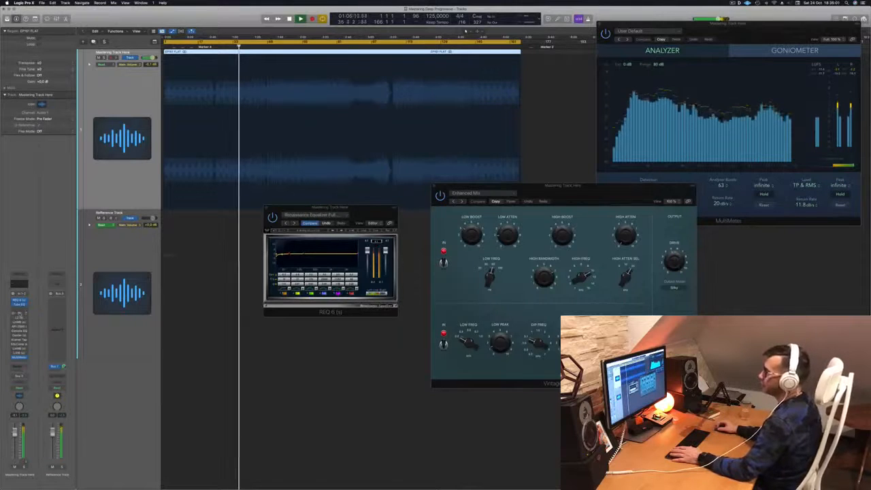
# Open the Linear Phase EQ on the mastering track to review its band settings, and close it
pyautogui.click(20, 316)
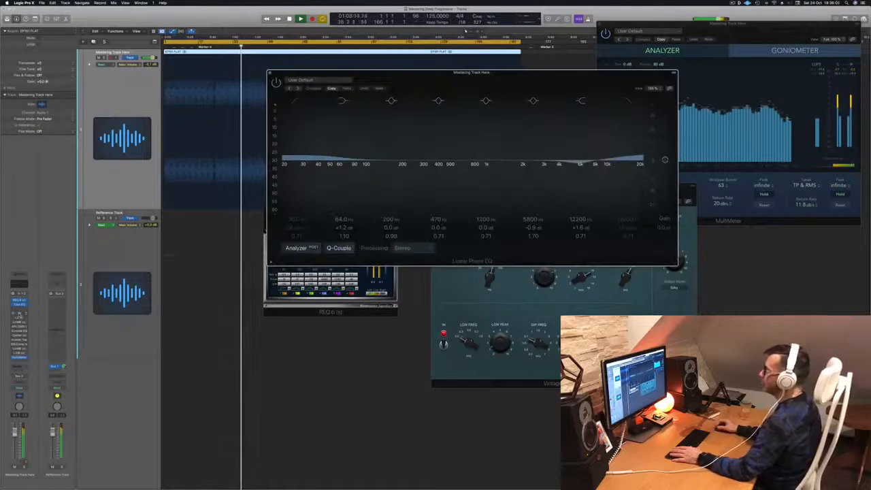
pyautogui.moveTo(442, 82); pyautogui.dragTo(416, 84)
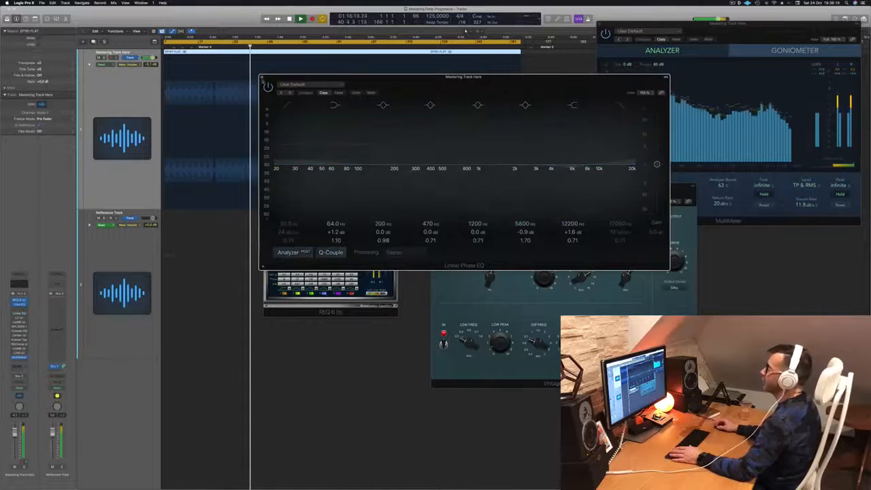
pyautogui.click(263, 77)
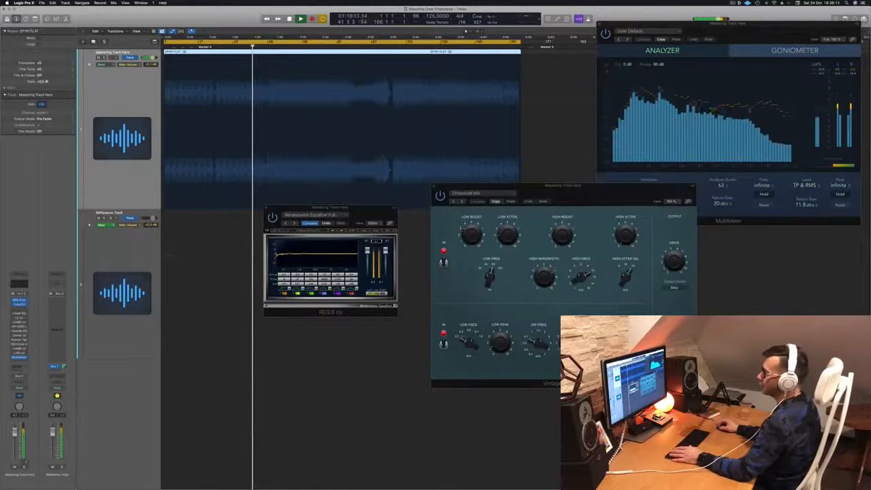
# Open the L2 Ultramaximizer, switch it on and position its window, moving REQ 6 out of the way
pyautogui.click(19, 318)
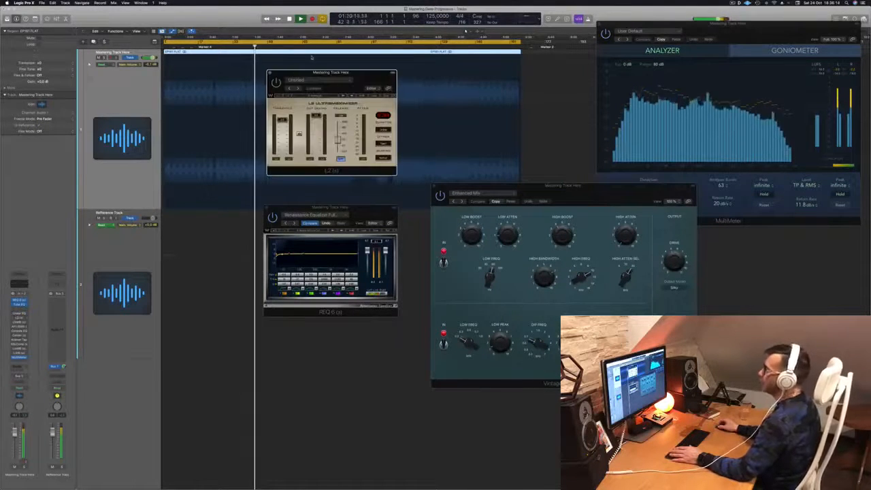
pyautogui.moveTo(272, 74); pyautogui.dragTo(289, 77)
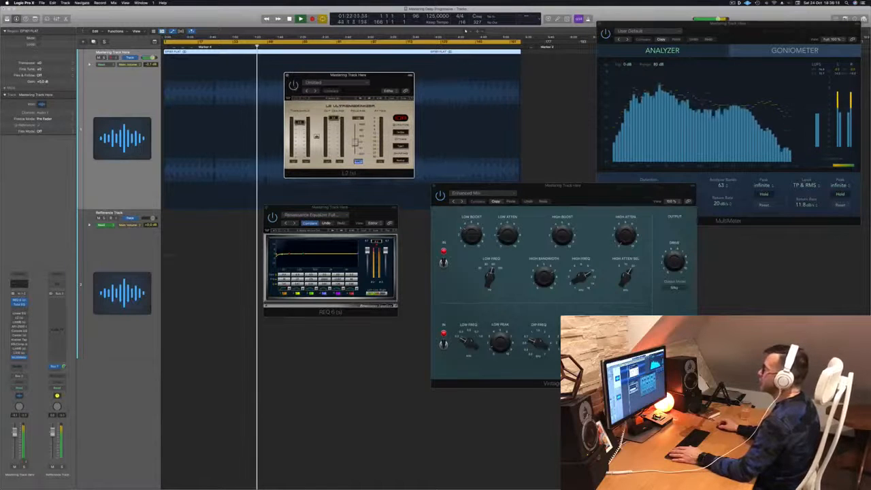
pyautogui.moveTo(390, 79)
pyautogui.mouseDown()
pyautogui.moveTo(376, 82)
pyautogui.moveTo(384, 88)
pyautogui.mouseUp()
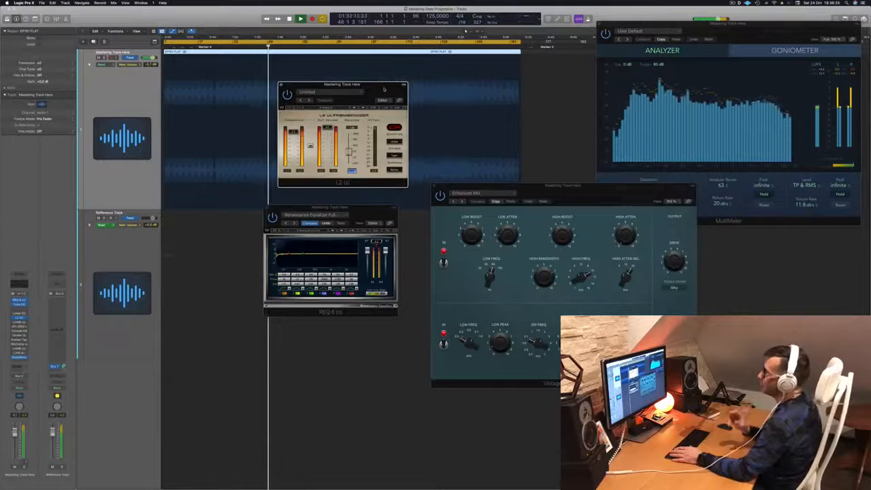
pyautogui.moveTo(384, 89); pyautogui.dragTo(492, 119)
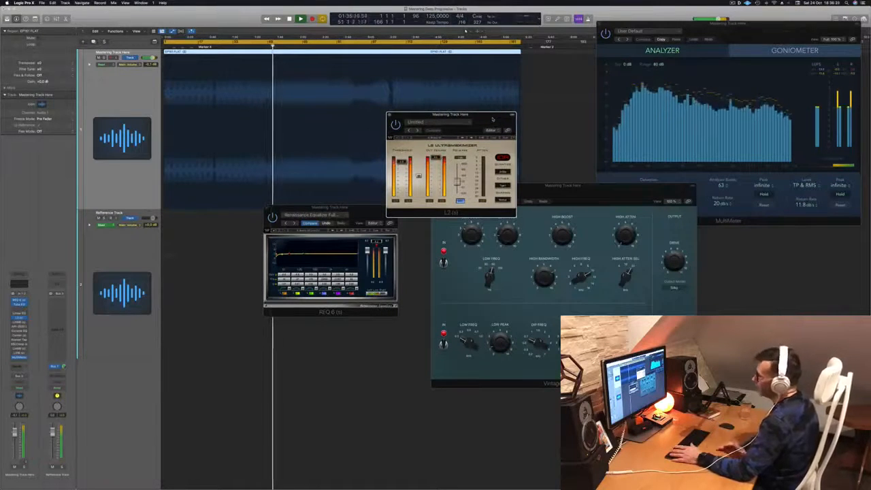
pyautogui.moveTo(330, 208); pyautogui.dragTo(696, 122)
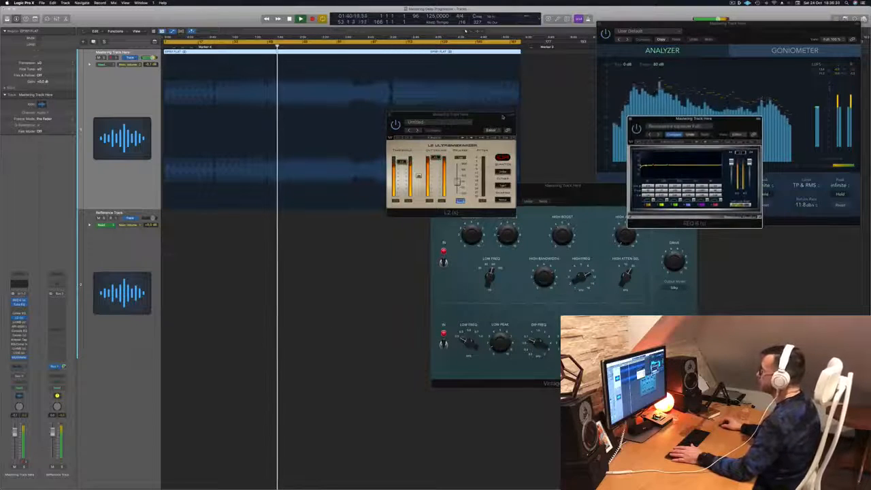
pyautogui.moveTo(500, 119); pyautogui.dragTo(448, 165)
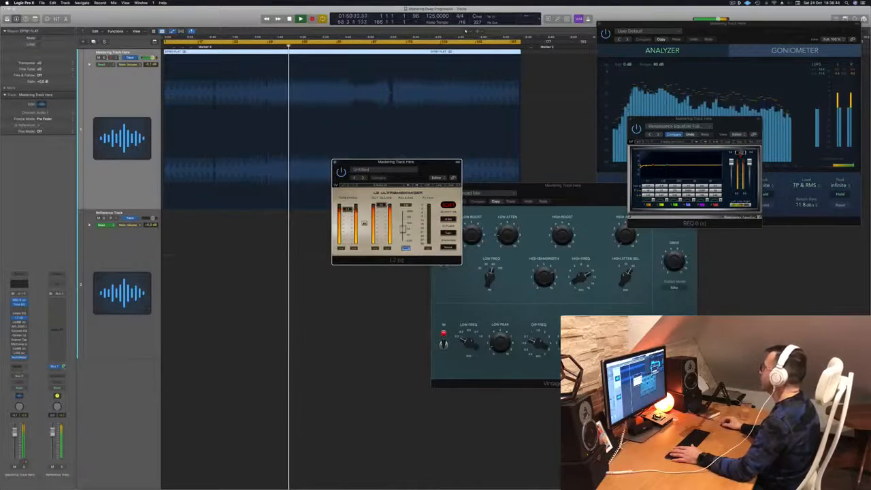
# Trim the REQ 6 output level and rearrange the REQ 6 and L2 windows over the Vintage Tube EQ and MultiMeter
pyautogui.click(740, 154)
pyautogui.moveTo(726, 127); pyautogui.dragTo(609, 153)
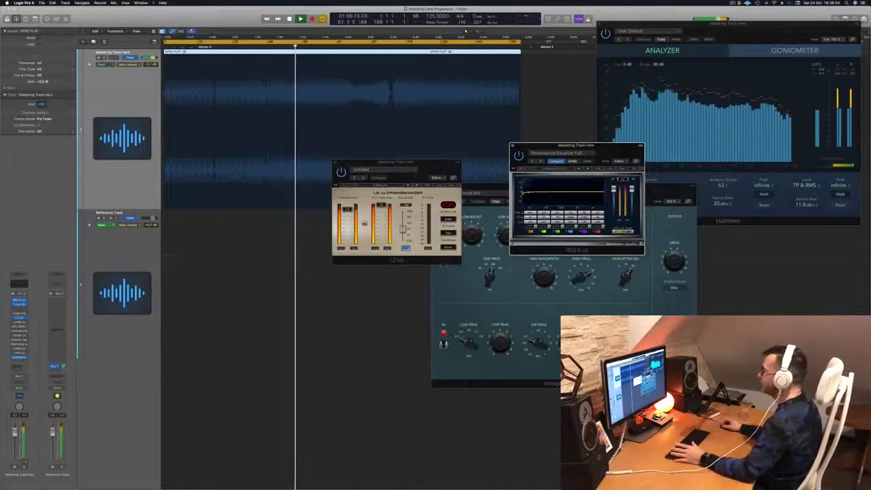
pyautogui.click(427, 260)
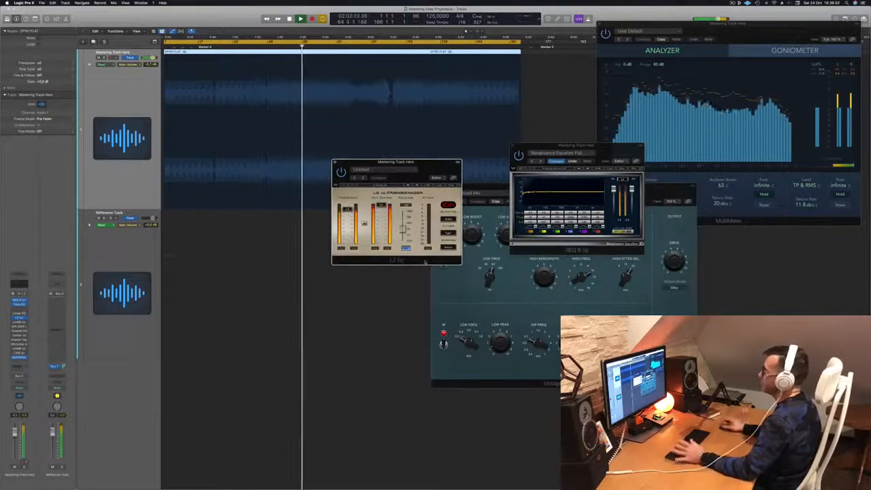
pyautogui.moveTo(424, 165); pyautogui.dragTo(749, 200)
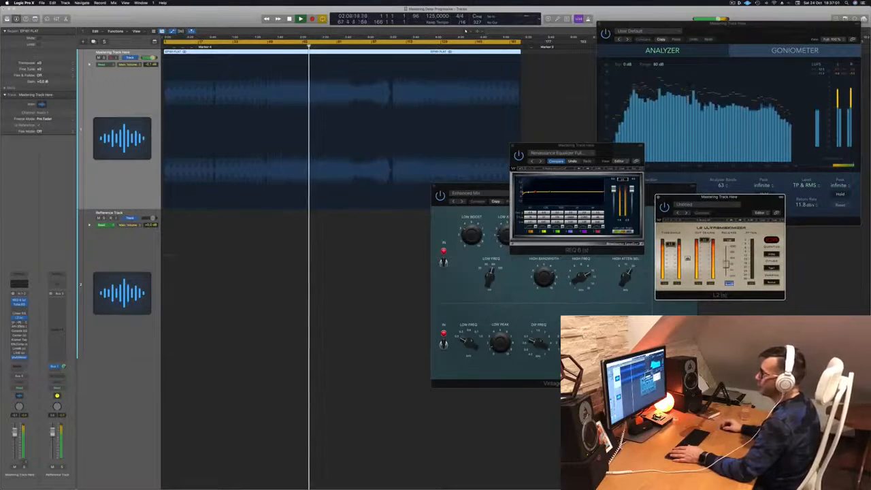
# Open the first Linear Phase Multiband (LinMB) on the mastering track, replay the song from the beginning, and switch the plug-in on
pyautogui.click(19, 322)
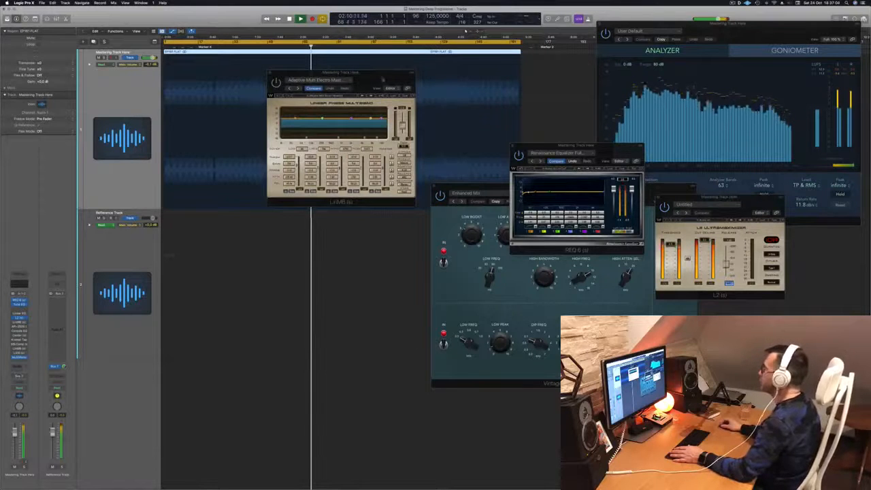
pyautogui.moveTo(381, 82); pyautogui.dragTo(366, 149)
pyautogui.press('space')
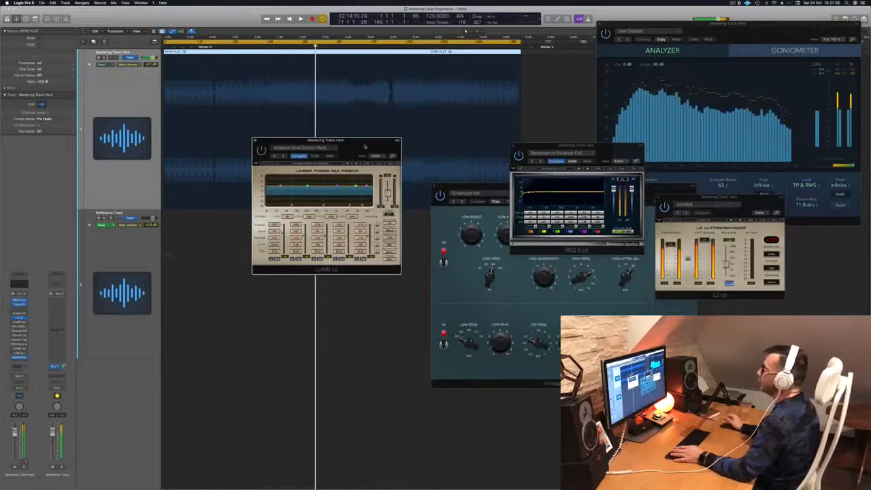
pyautogui.press('Return')
pyautogui.press('space')
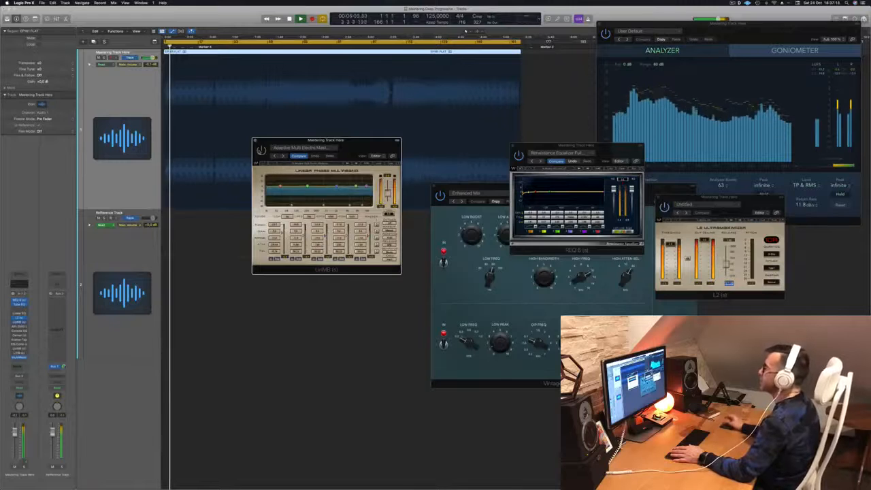
pyautogui.moveTo(362, 139); pyautogui.dragTo(375, 141)
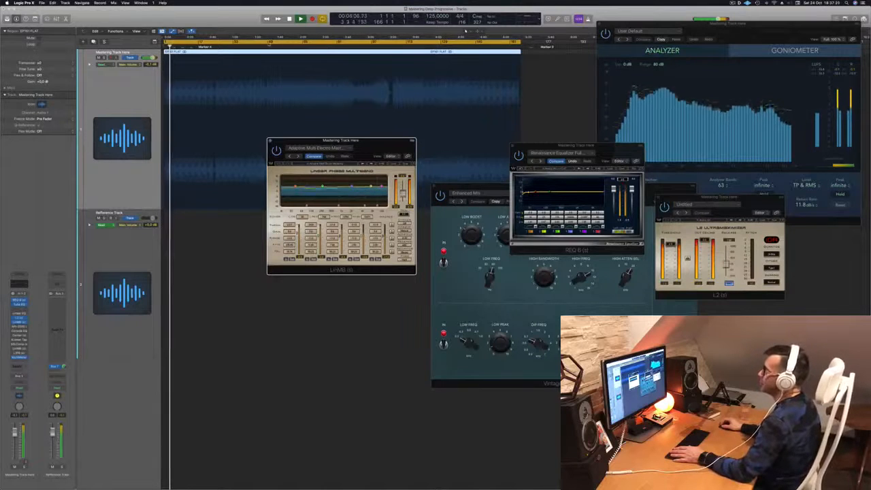
# Audition the active LinMB from about 1:18 and about 3:22, moving its window over the REQ 6 and Vintage Tube EQ
pyautogui.click(254, 47)
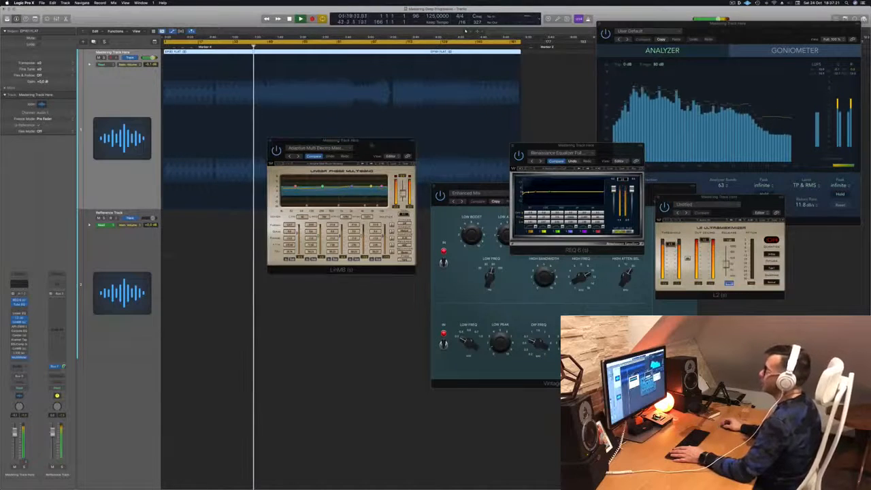
pyautogui.moveTo(374, 150); pyautogui.dragTo(385, 148)
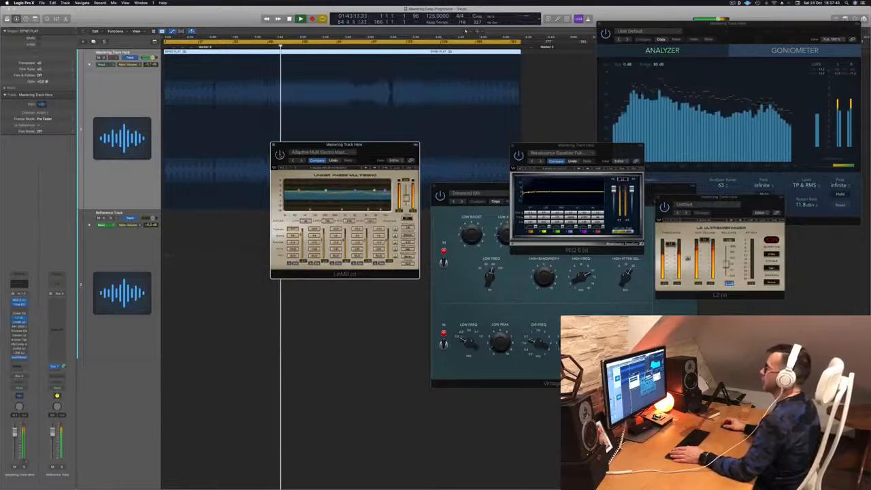
pyautogui.moveTo(378, 148); pyautogui.dragTo(407, 151)
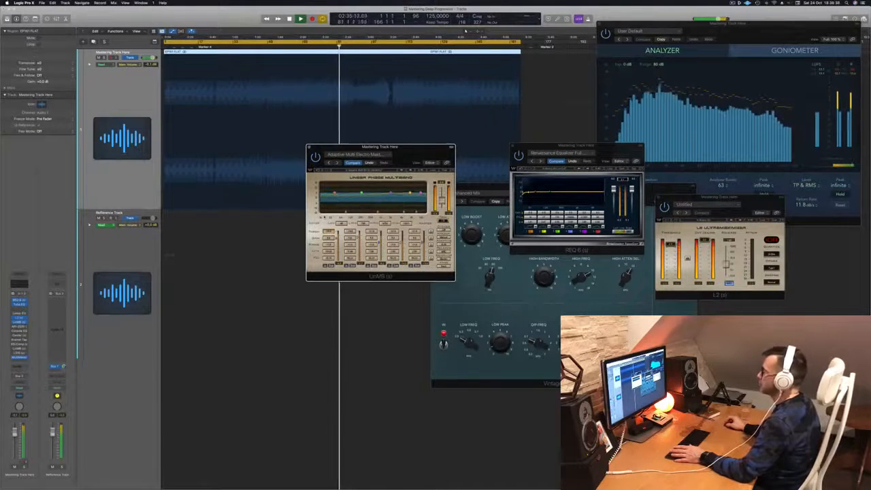
pyautogui.moveTo(408, 149); pyautogui.dragTo(405, 155)
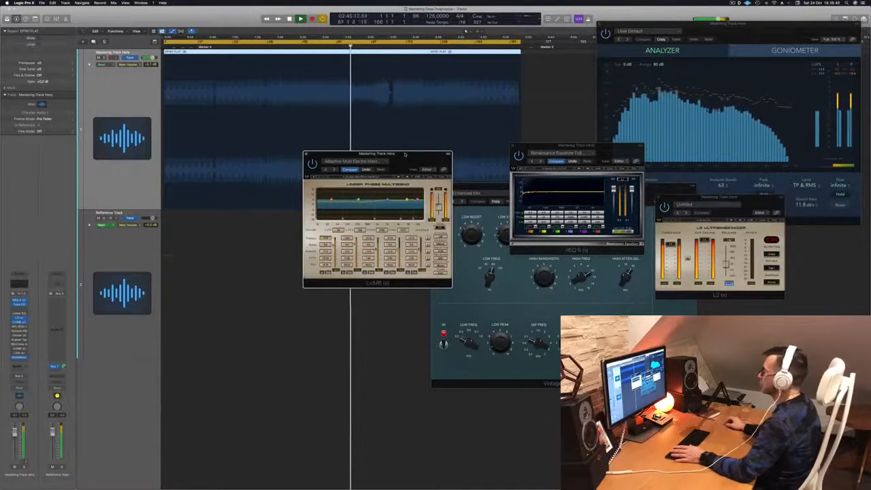
pyautogui.moveTo(405, 155); pyautogui.dragTo(466, 170)
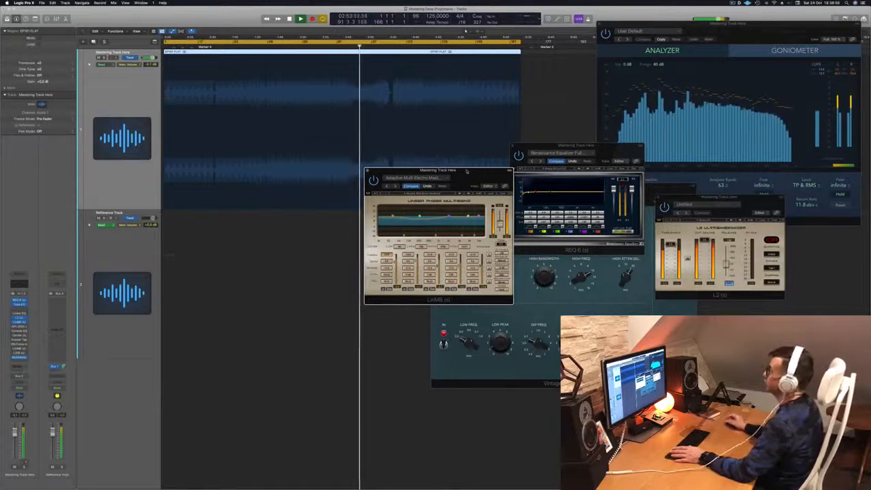
pyautogui.moveTo(467, 170); pyautogui.dragTo(490, 149)
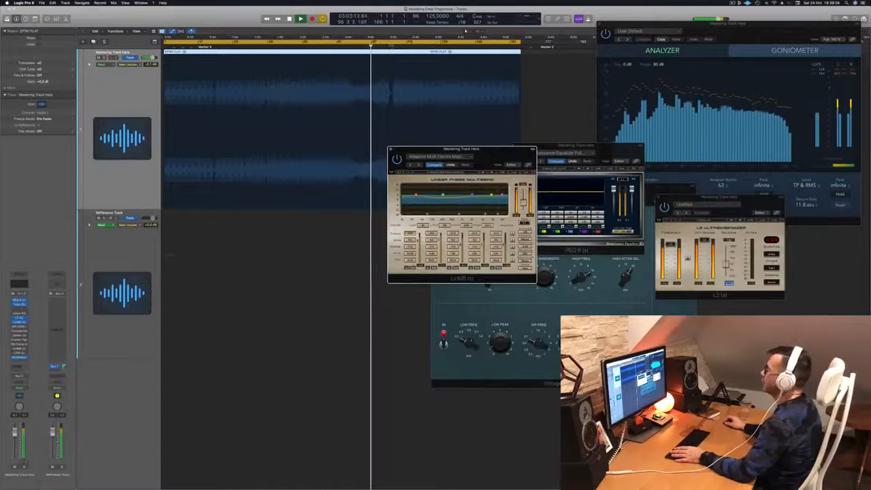
pyautogui.click(390, 47)
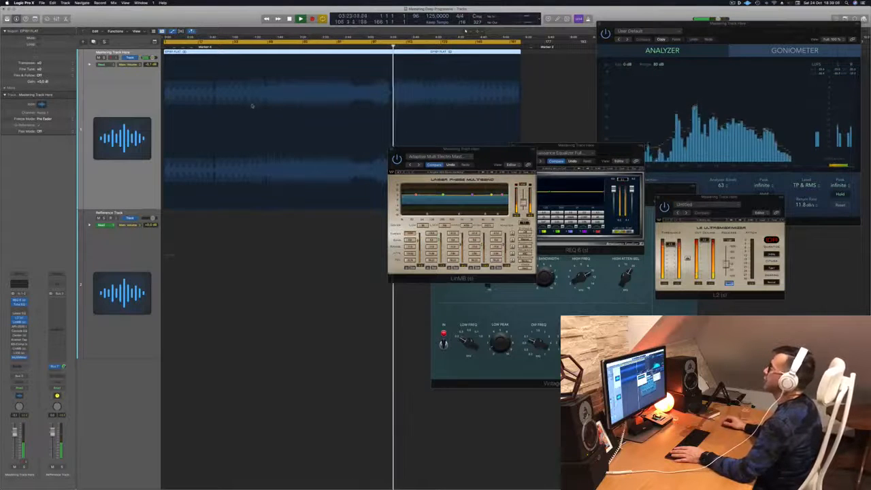
pyautogui.moveTo(497, 153); pyautogui.dragTo(489, 181)
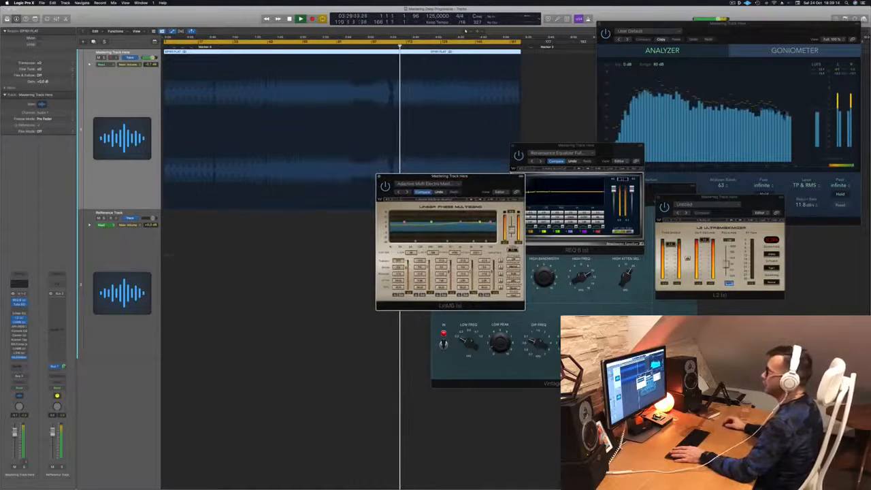
# Open the API-2500 compressor, switch it on and close its window, and move the LinMB window over the L2
pyautogui.click(20, 327)
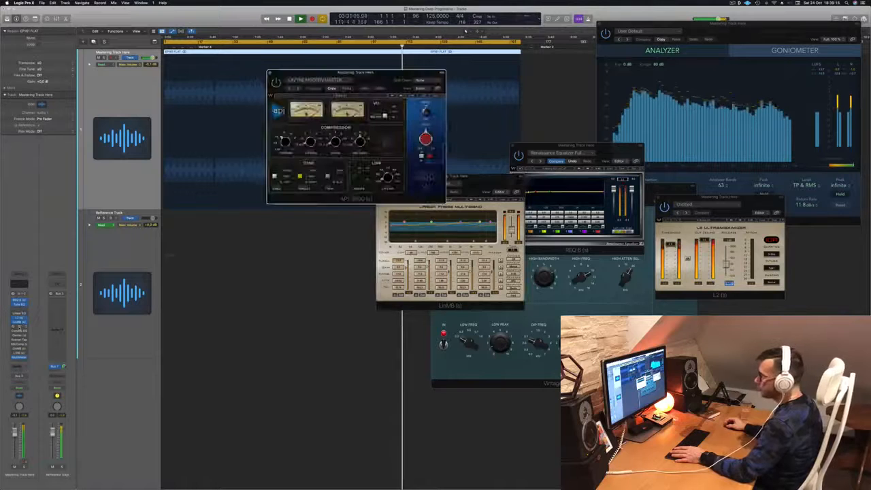
pyautogui.moveTo(340, 72); pyautogui.dragTo(354, 103)
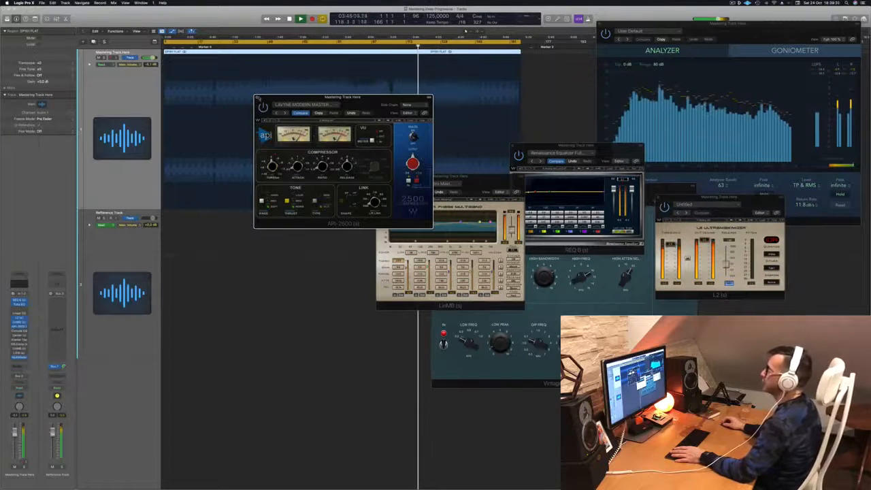
pyautogui.click(258, 98)
pyautogui.moveTo(481, 177); pyautogui.dragTo(760, 167)
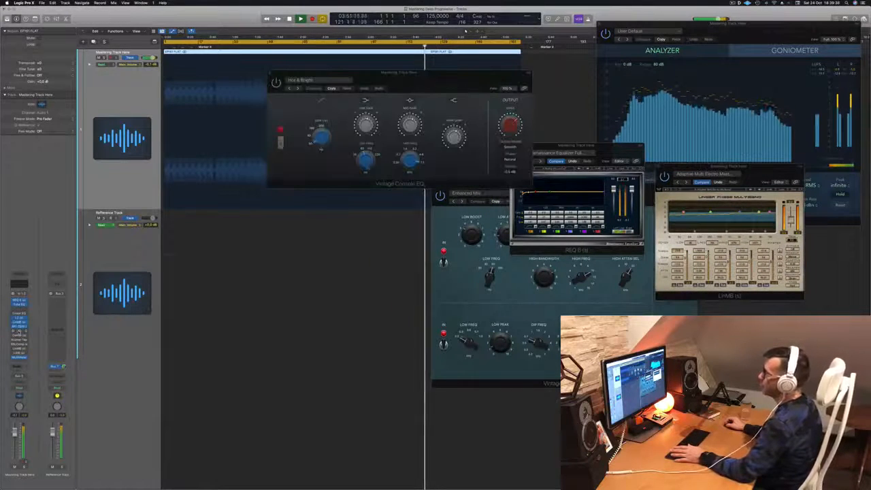
# Audition the song from about 2:02 with the Vintage Console EQ open on its Hot & Bright preset, and close its window
pyautogui.moveTo(398, 73); pyautogui.dragTo(315, 97)
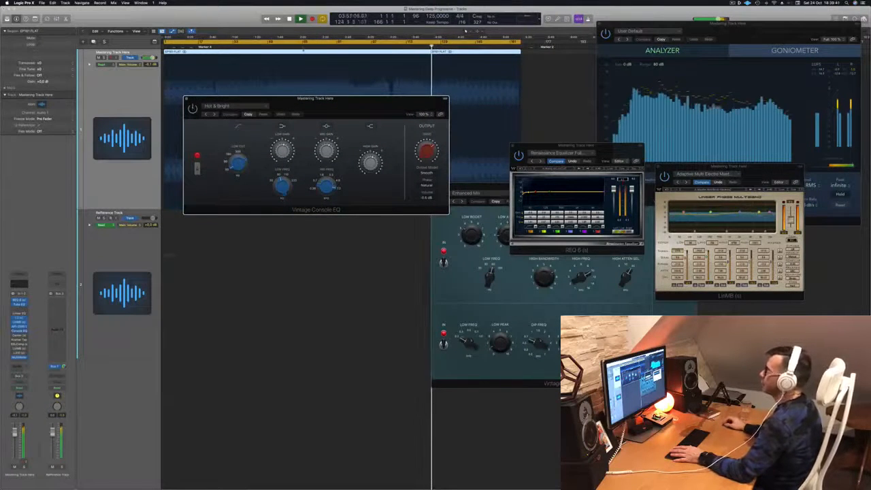
pyautogui.click(301, 46)
pyautogui.moveTo(354, 101); pyautogui.dragTo(419, 211)
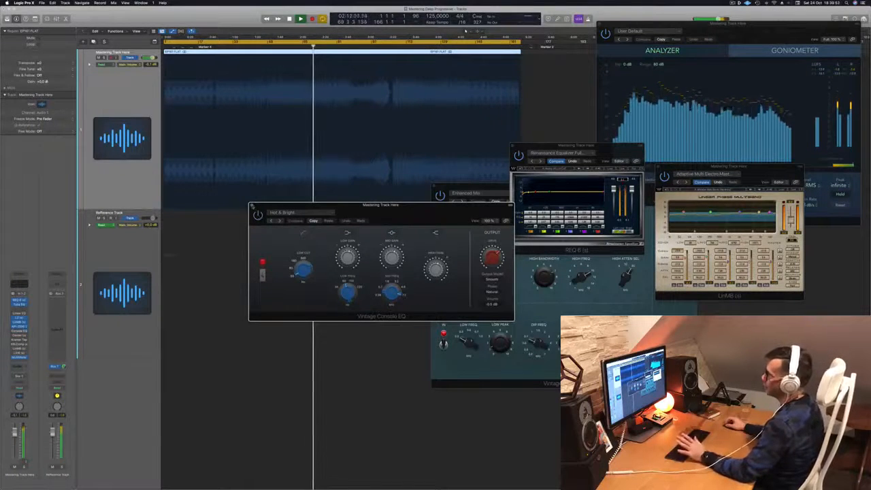
pyautogui.click(252, 205)
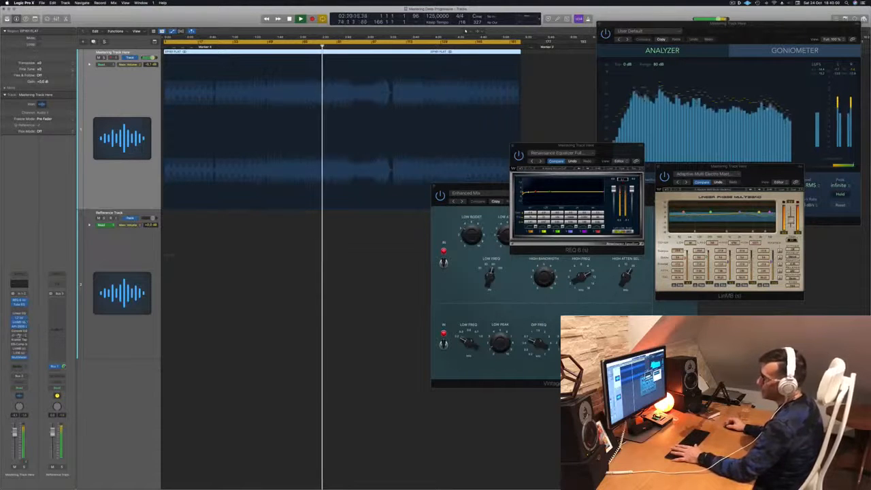
# Open the Center plug-in, switch it on while replaying the song from the beginning, and close its window
pyautogui.click(19, 335)
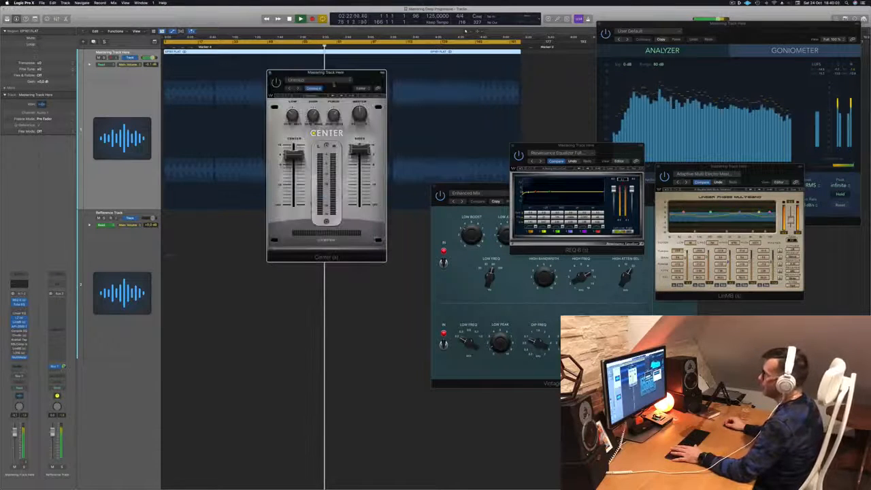
pyautogui.moveTo(370, 79); pyautogui.dragTo(417, 141)
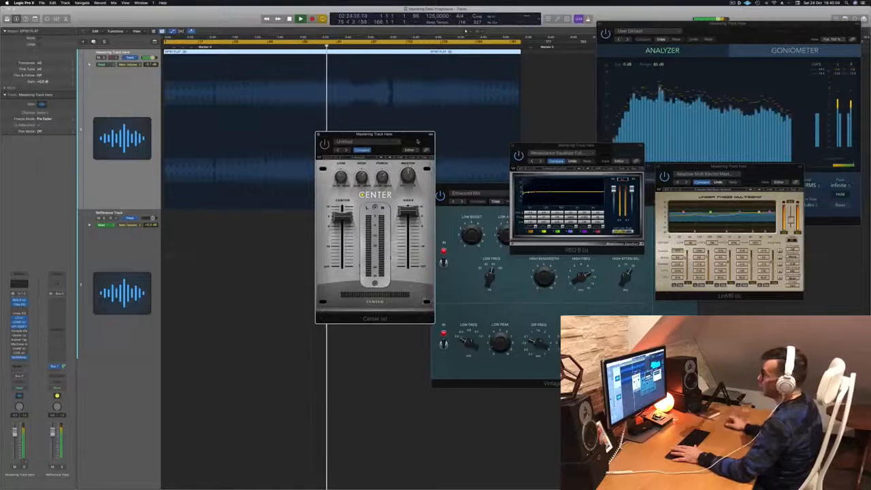
pyautogui.press('Return')
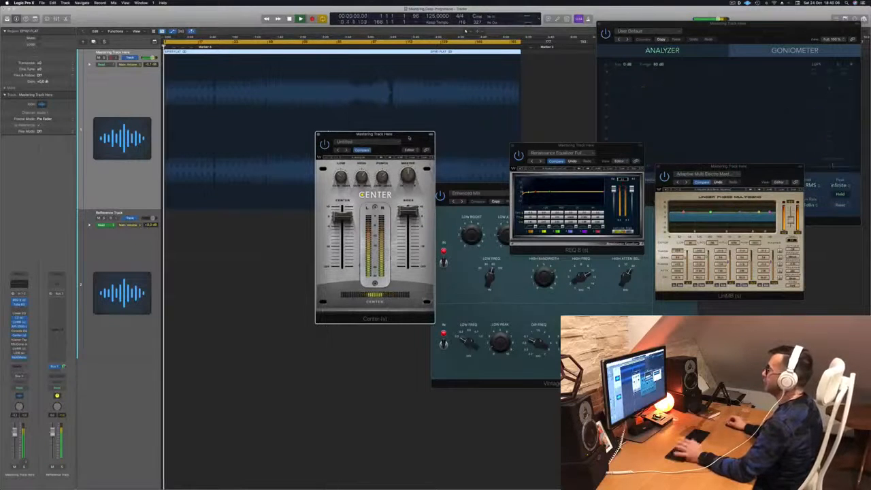
pyautogui.moveTo(409, 138)
pyautogui.mouseDown()
pyautogui.moveTo(424, 133)
pyautogui.moveTo(405, 132)
pyautogui.mouseUp()
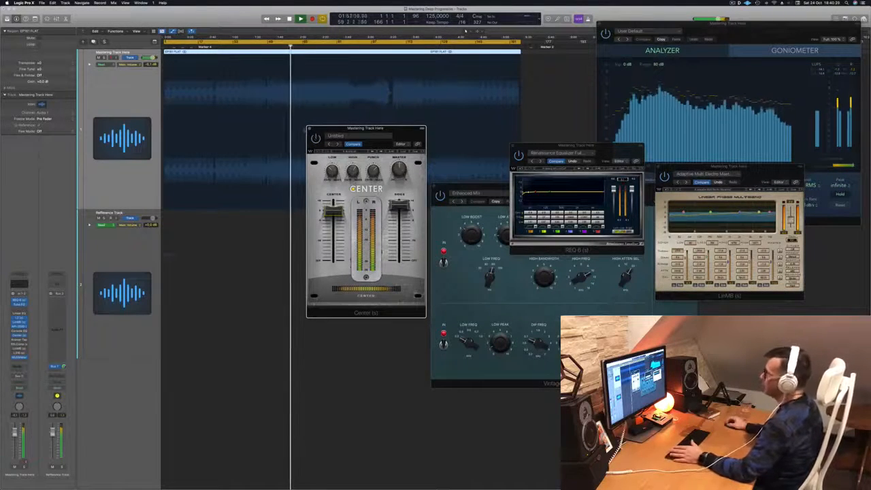
pyautogui.click(309, 128)
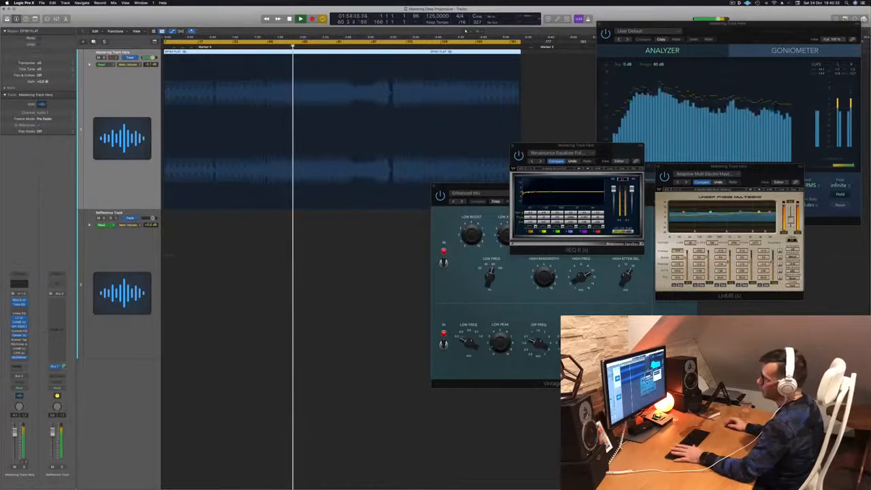
# View the Kramer Tape plug-in and close it, and open the SSLComp compressor over the REQ 6 window
pyautogui.click(19, 340)
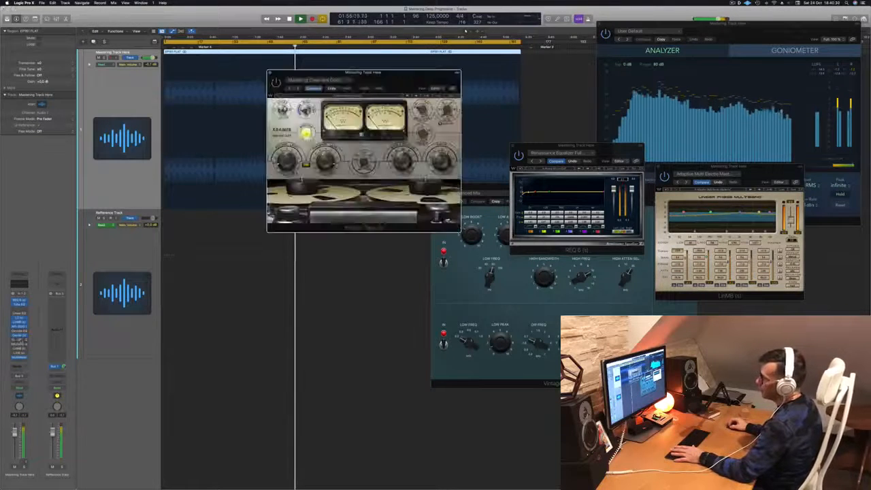
pyautogui.click(20, 340)
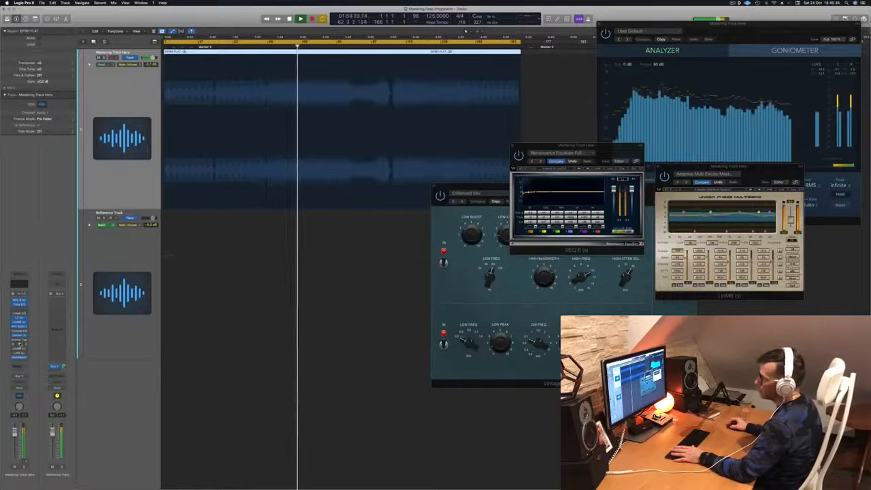
pyautogui.click(19, 341)
pyautogui.moveTo(325, 74); pyautogui.dragTo(544, 112)
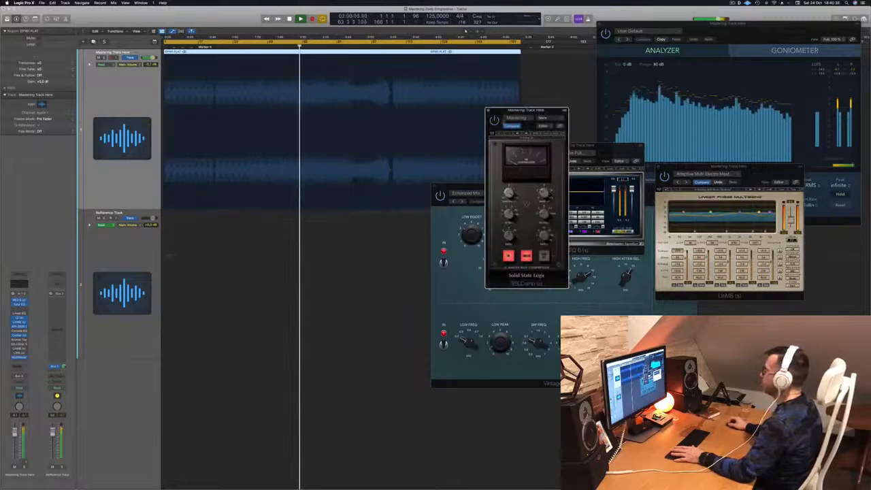
# Audition the song from about 1:38 with SSLComp switched on, moving its window clear of the equalizers, and close it
pyautogui.click(275, 47)
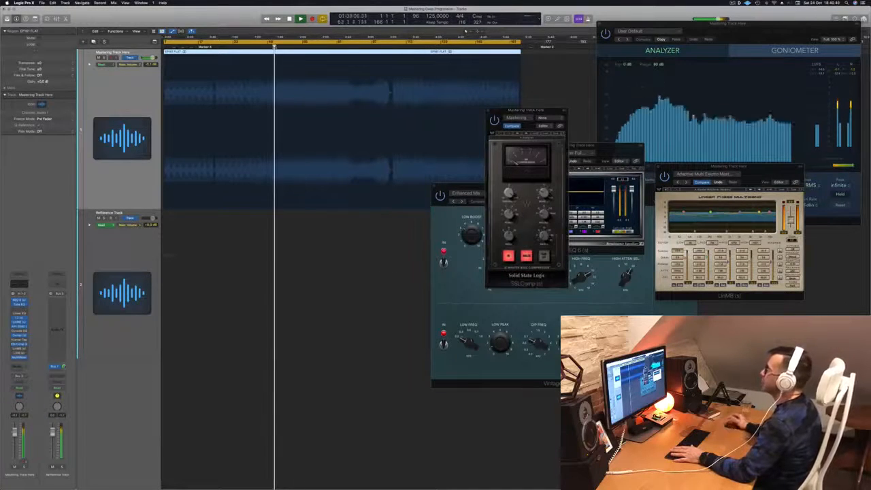
pyautogui.moveTo(527, 110); pyautogui.dragTo(436, 109)
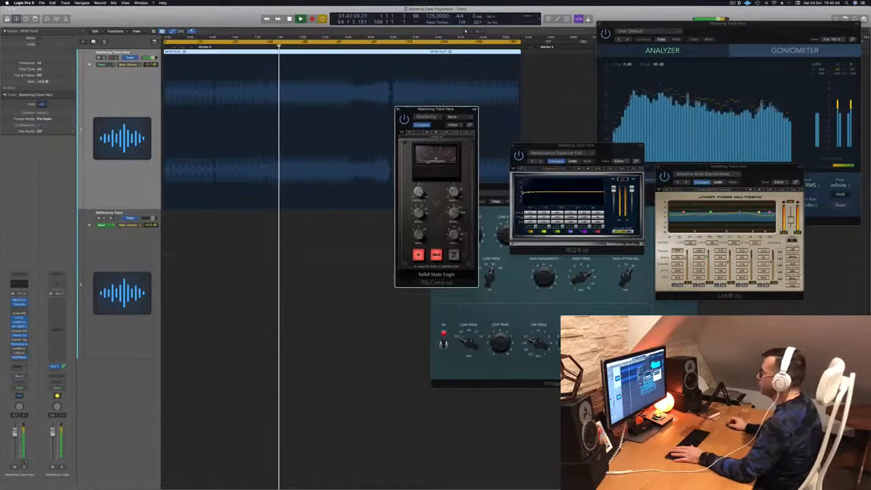
pyautogui.moveTo(436, 109); pyautogui.dragTo(430, 110)
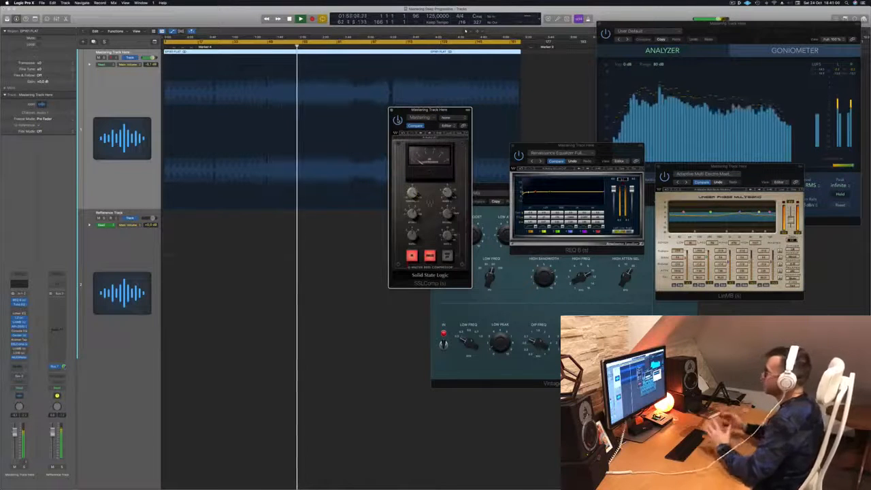
pyautogui.moveTo(408, 109); pyautogui.dragTo(363, 109)
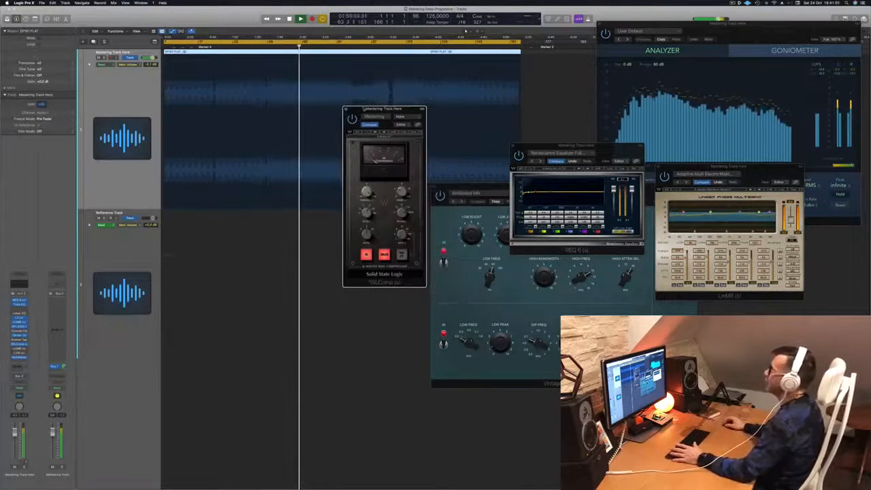
pyautogui.click(345, 109)
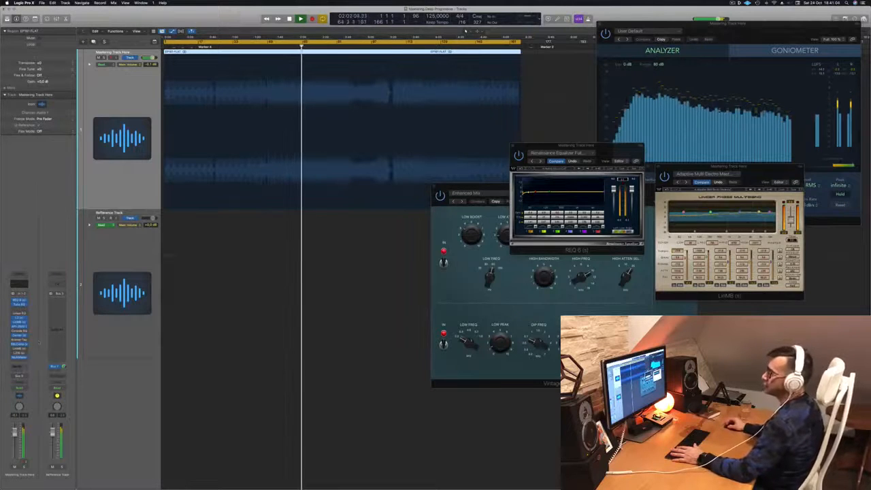
# Open the second LinMB with the Multi Opto Mastering preset, place it over the tracks, and restart the song from the beginning
pyautogui.click(20, 349)
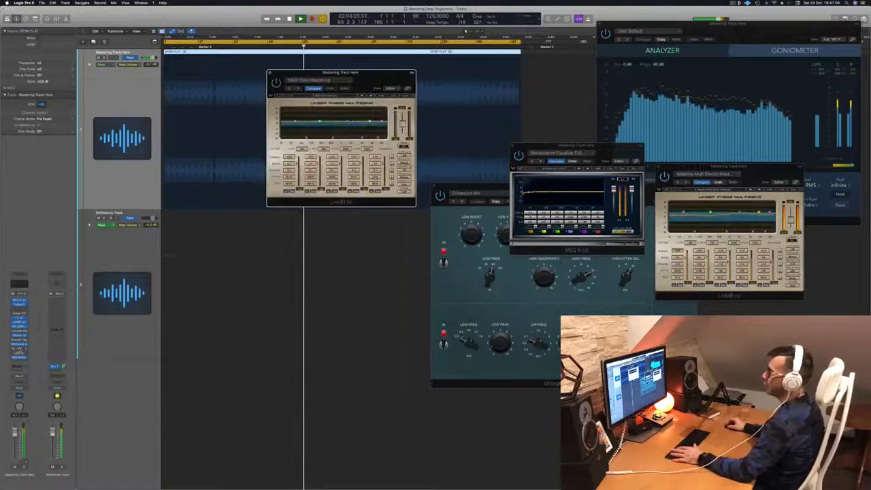
pyautogui.moveTo(369, 83); pyautogui.dragTo(368, 155)
pyautogui.press('space')
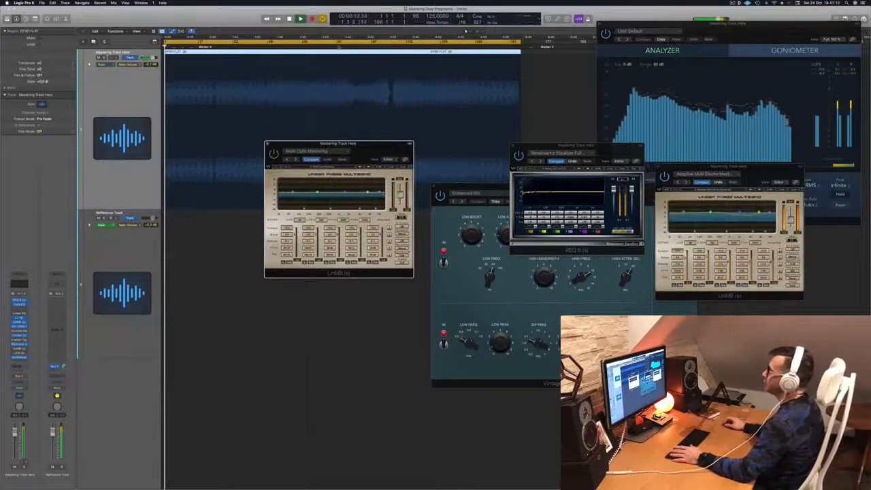
# Audition the song from about 2:21 and about 2:13, switching on the second LinMB and shifting its window
pyautogui.click(338, 47)
pyautogui.click(323, 47)
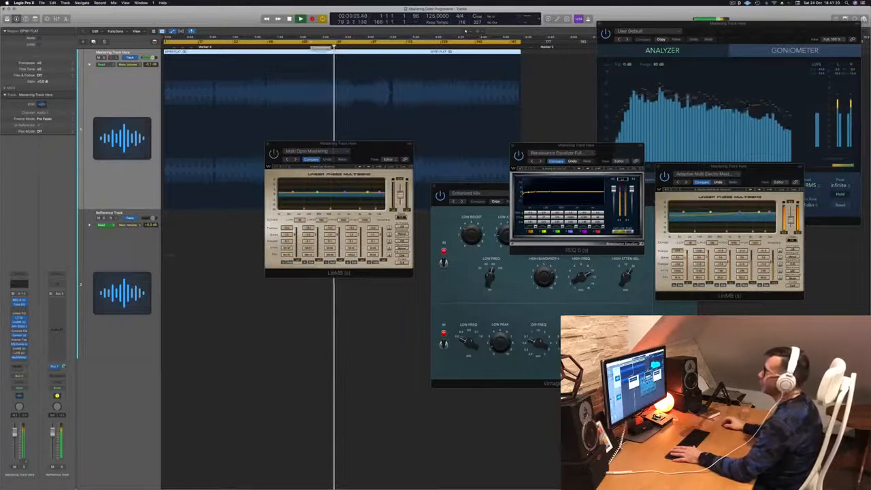
pyautogui.click(314, 47)
pyautogui.moveTo(368, 146); pyautogui.dragTo(349, 149)
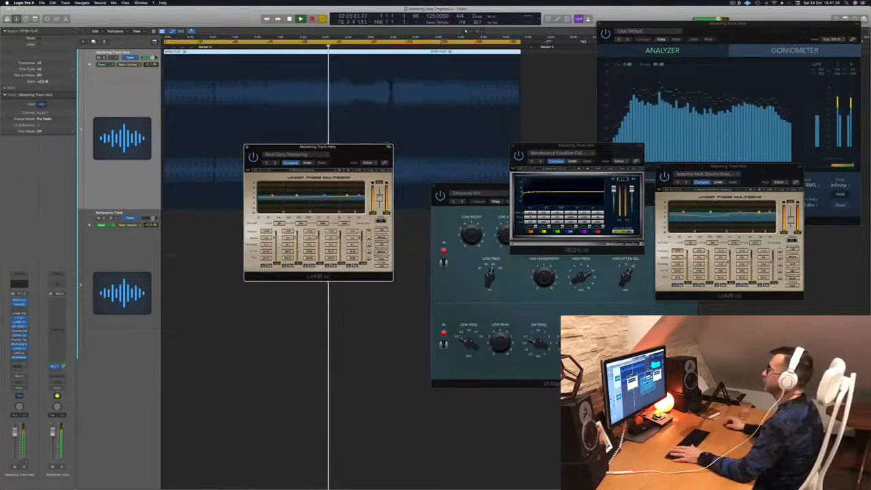
# Show the mastering track's automation and hide it again, moving the second LinMB window toward the REQ 6 window
pyautogui.click(404, 155)
pyautogui.doubleClick(116, 51)
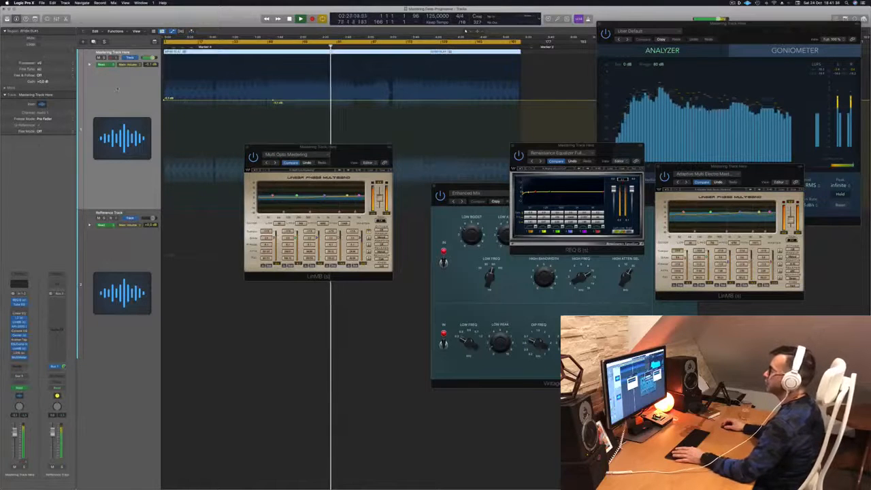
pyautogui.moveTo(317, 147); pyautogui.dragTo(405, 156)
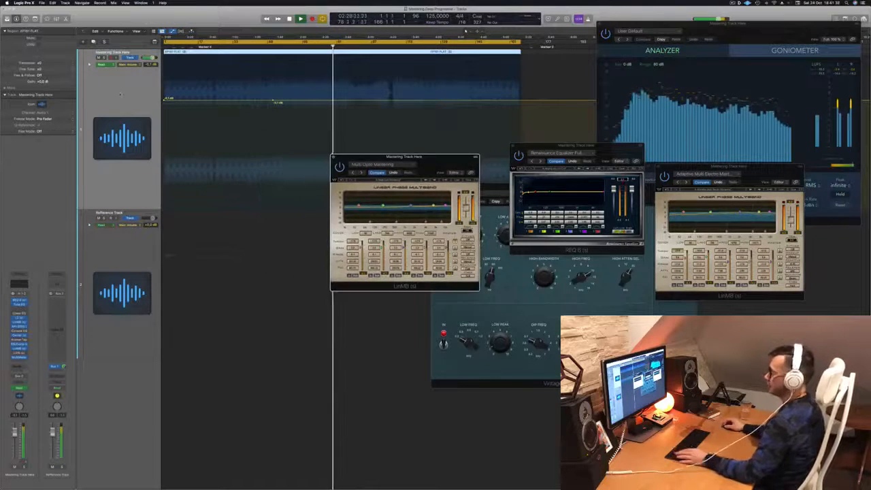
pyautogui.click(121, 94)
pyautogui.press('a')
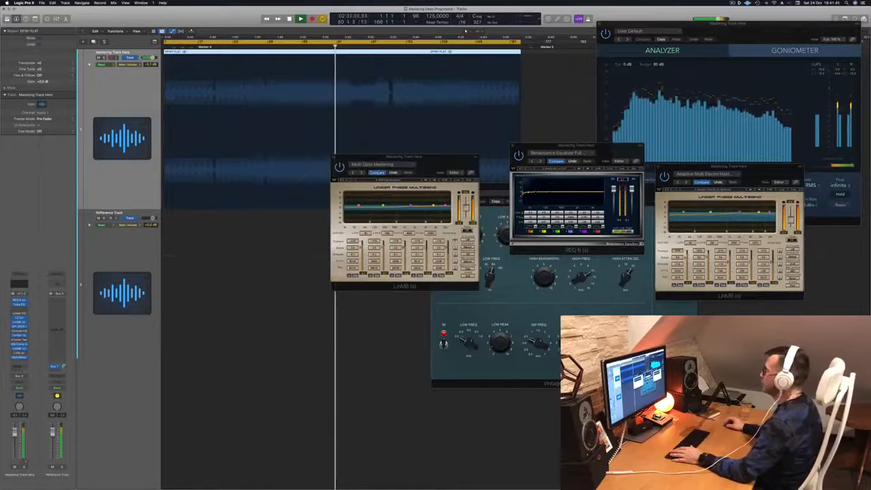
# Lower the REQ 6 and second LinMB windows so they sit side by side below the song's waveform
pyautogui.click(468, 231)
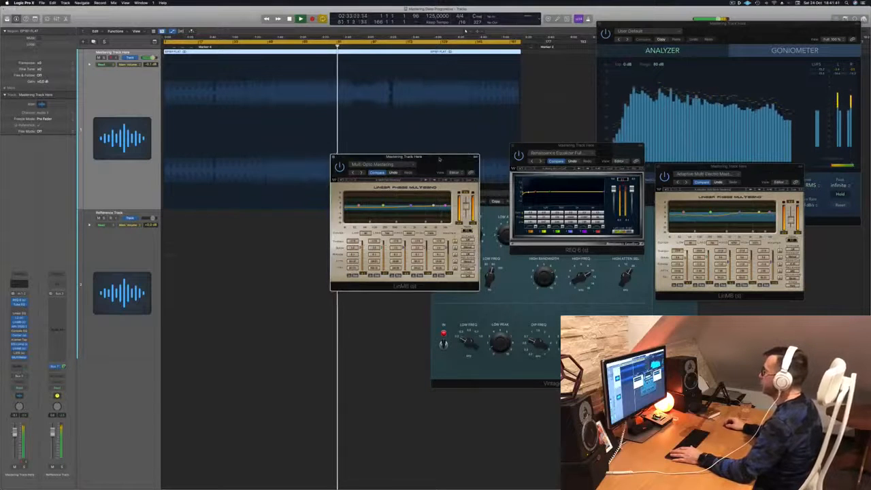
pyautogui.moveTo(440, 159); pyautogui.dragTo(434, 166)
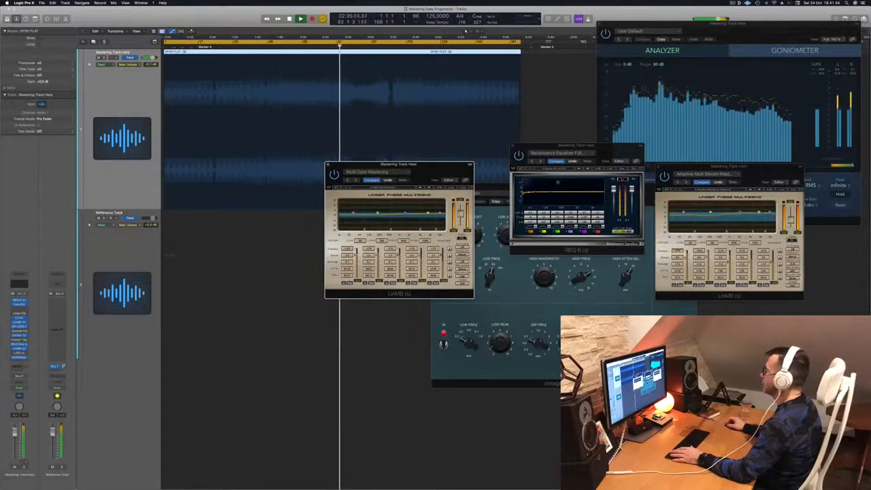
pyautogui.moveTo(575, 145); pyautogui.dragTo(575, 181)
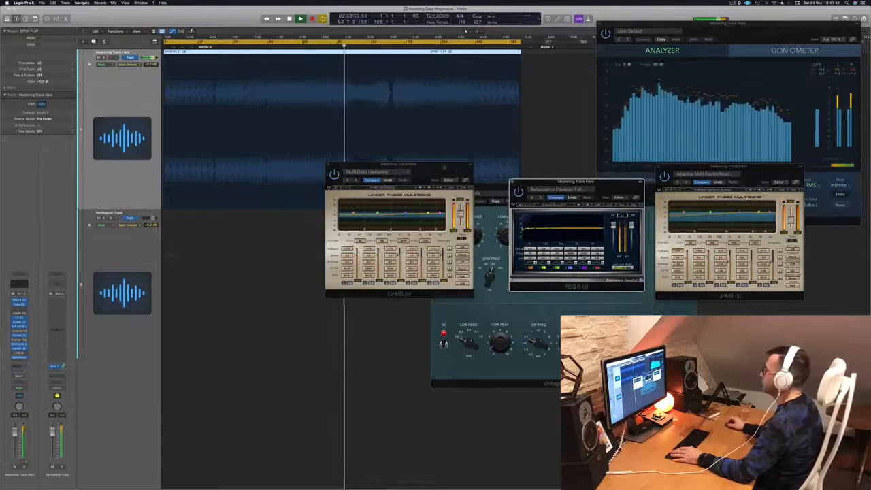
pyautogui.moveTo(398, 165); pyautogui.dragTo(429, 209)
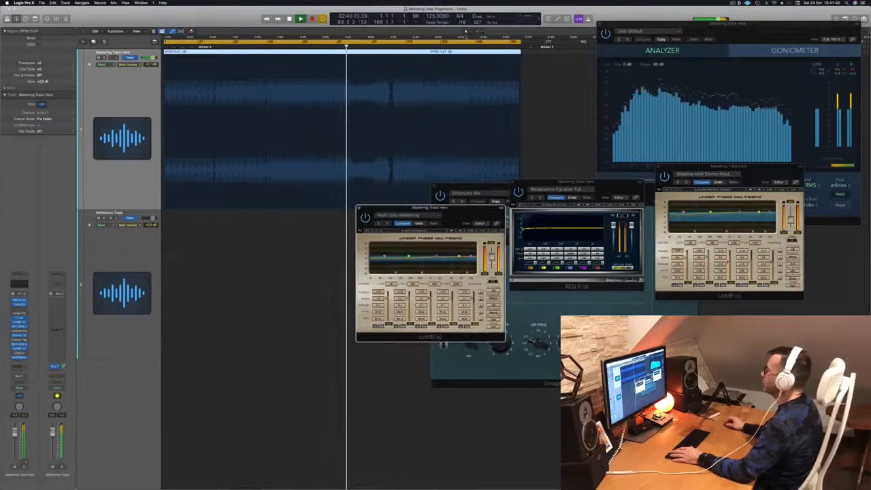
# Audition the song from about 3:15 and about 3:05, moving the second LinMB window over REQ 6
pyautogui.click(383, 46)
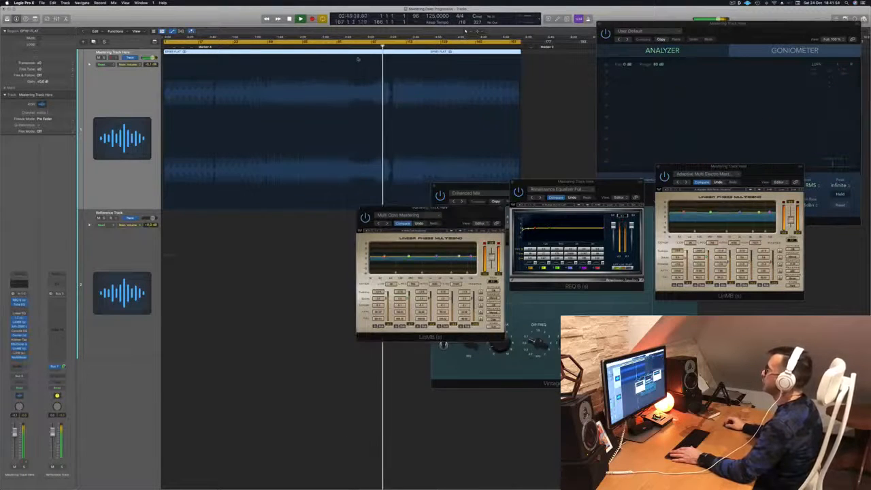
pyautogui.click(371, 47)
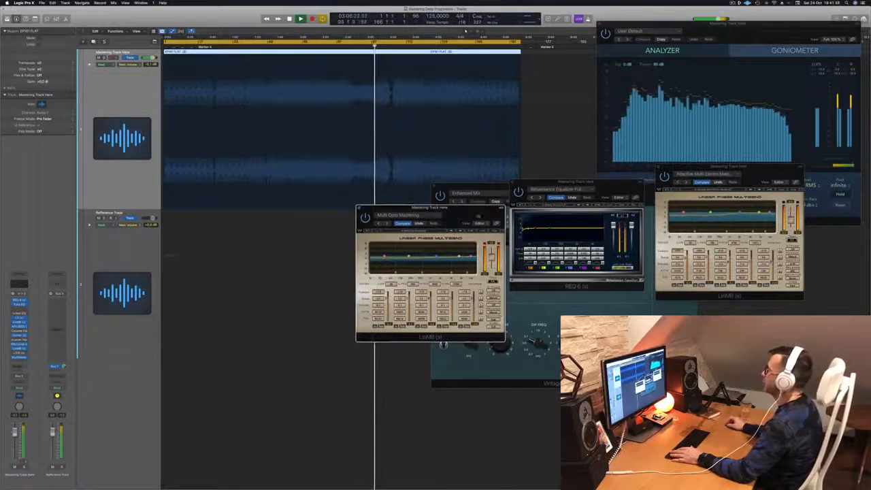
pyautogui.moveTo(466, 213); pyautogui.dragTo(586, 267)
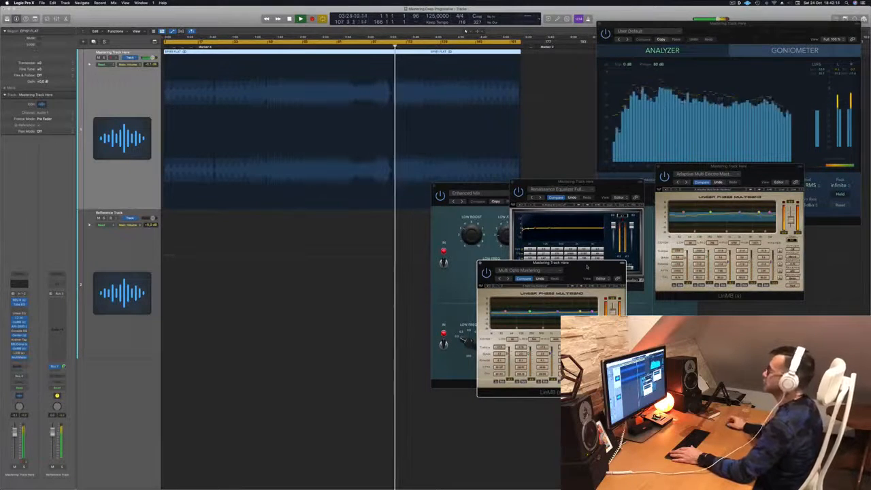
pyautogui.moveTo(588, 266); pyautogui.dragTo(612, 255)
pyautogui.moveTo(690, 251); pyautogui.dragTo(624, 233)
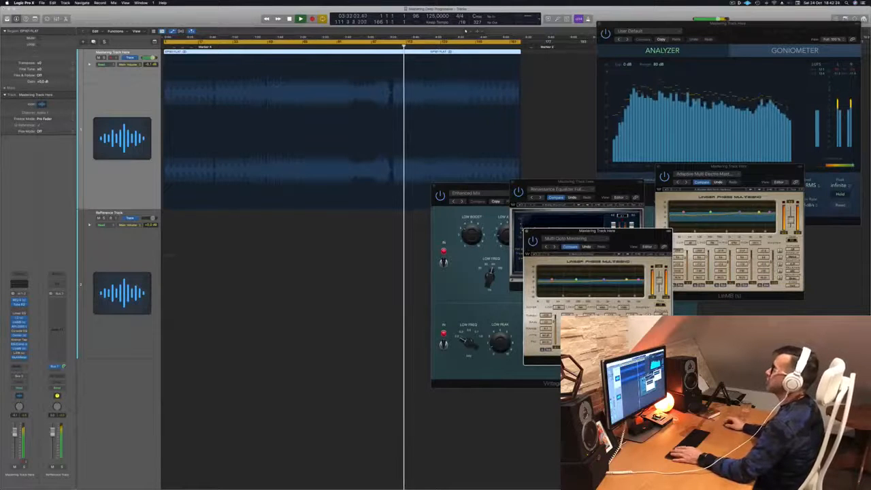
# Restart the song from the beginning, shift the second LinMB window, and bring the MultiMeter analyzer to the front
pyautogui.press('Return')
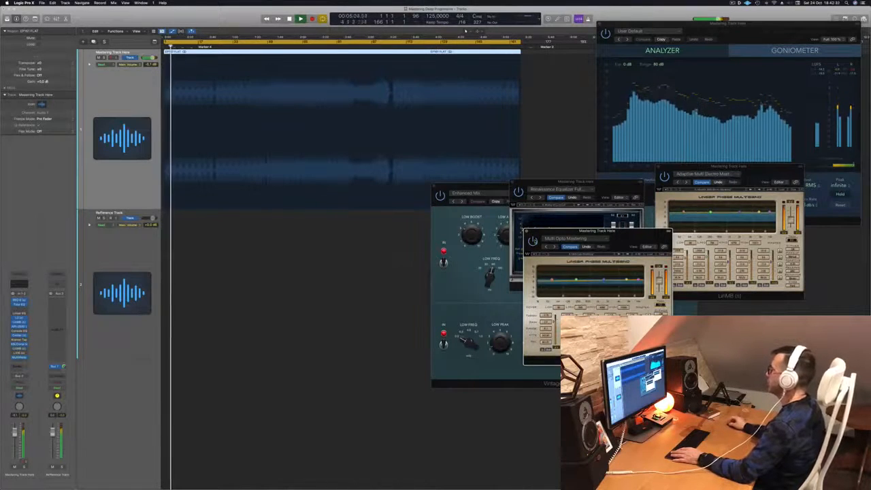
pyautogui.moveTo(630, 237); pyautogui.dragTo(589, 206)
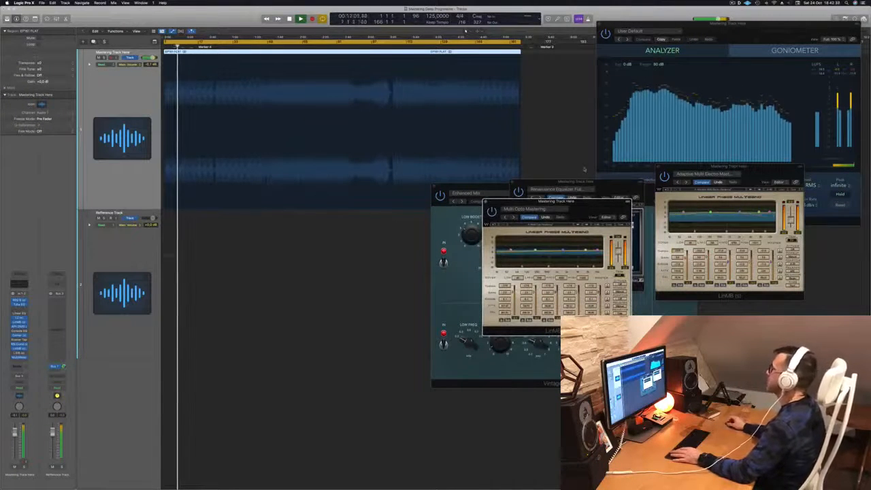
pyautogui.click(667, 24)
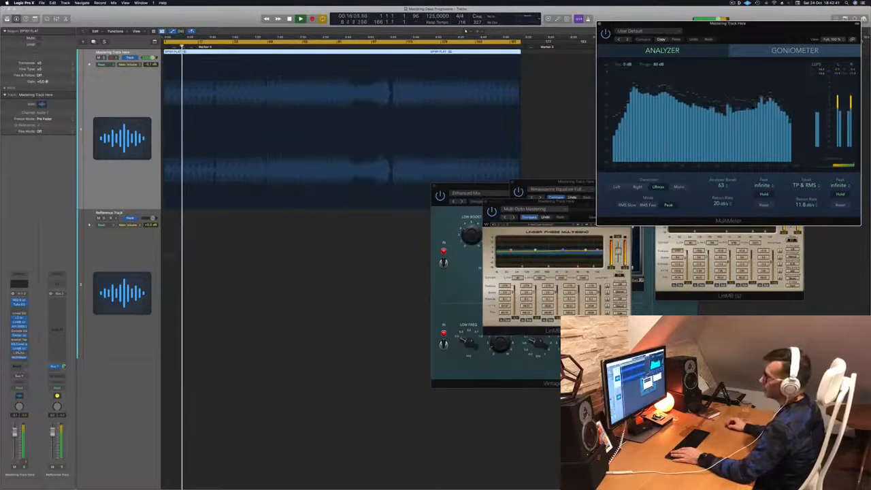
# Open the L316 limiter with the Basic 1 preset and place its window over the tracks
pyautogui.click(19, 353)
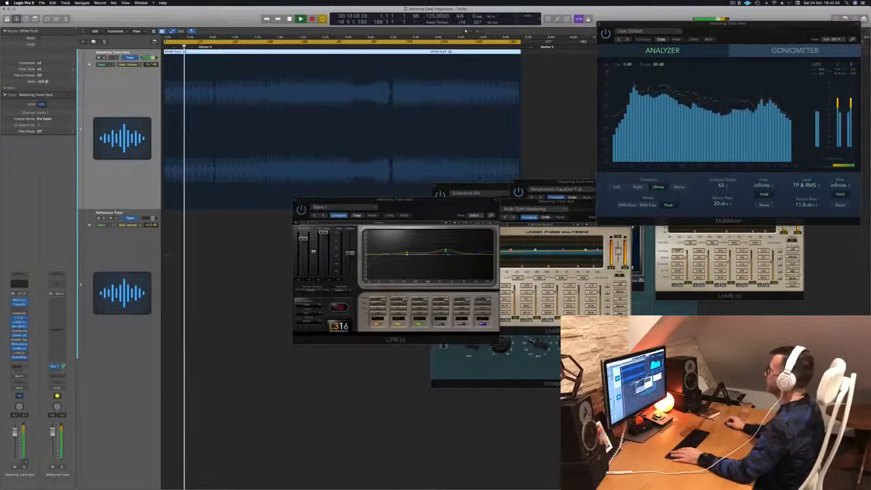
pyautogui.click(734, 3)
pyautogui.click(681, 12)
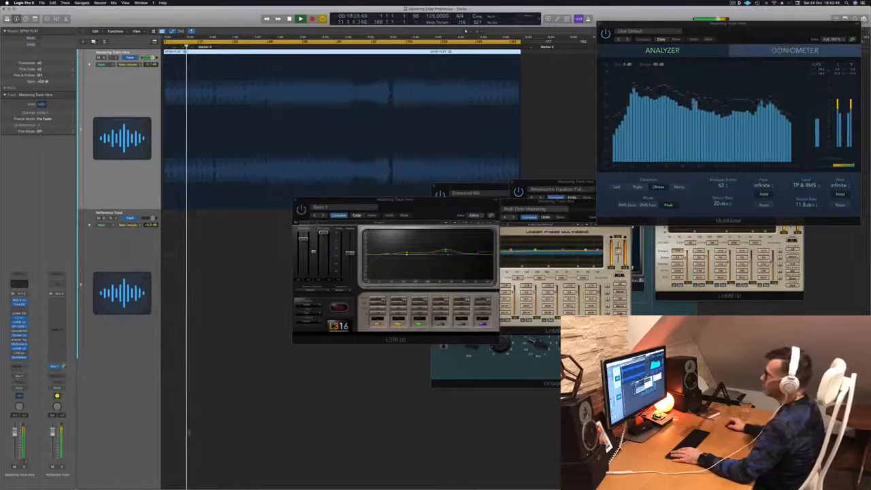
pyautogui.click(19, 353)
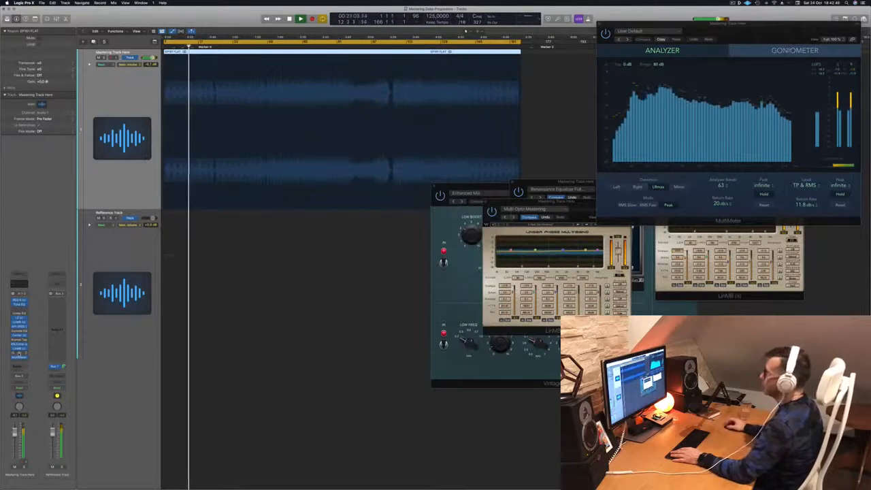
pyautogui.click(19, 353)
pyautogui.moveTo(427, 199); pyautogui.dragTo(427, 136)
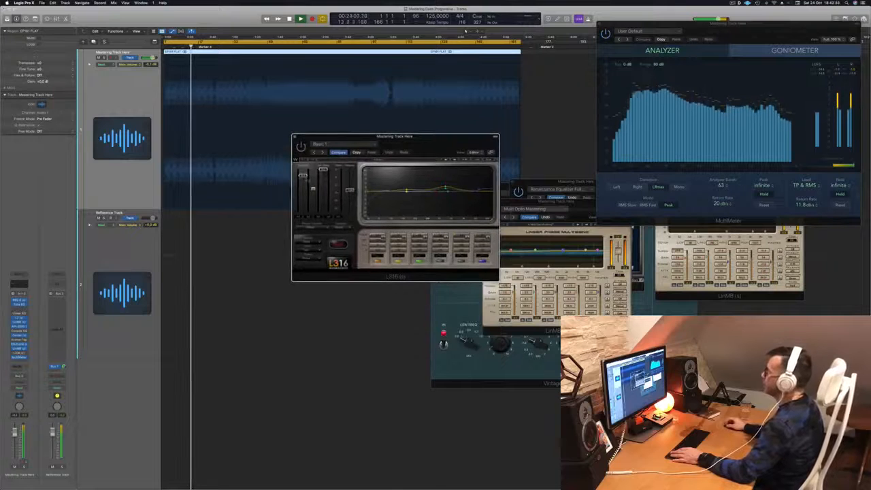
# Adjust the L316 threshold and switch the limiter on while auditioning the song, nudging its window
pyautogui.moveTo(304, 176); pyautogui.dragTo(304, 171)
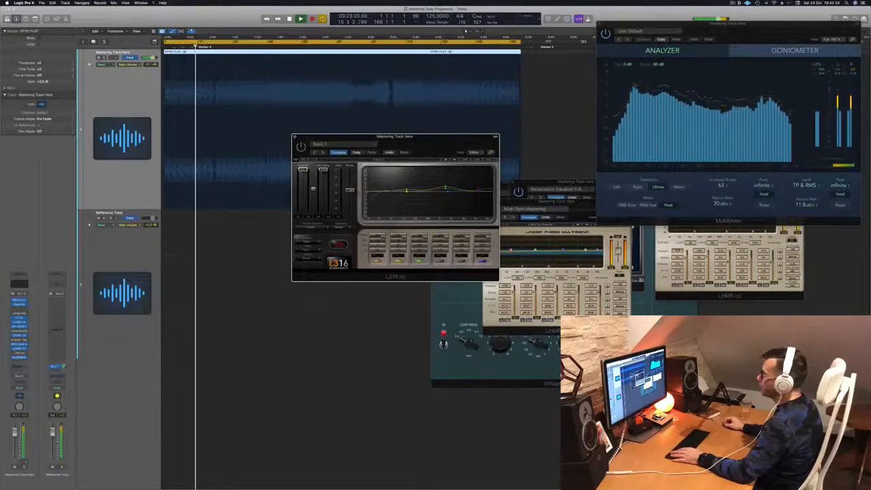
pyautogui.moveTo(426, 151); pyautogui.dragTo(438, 149)
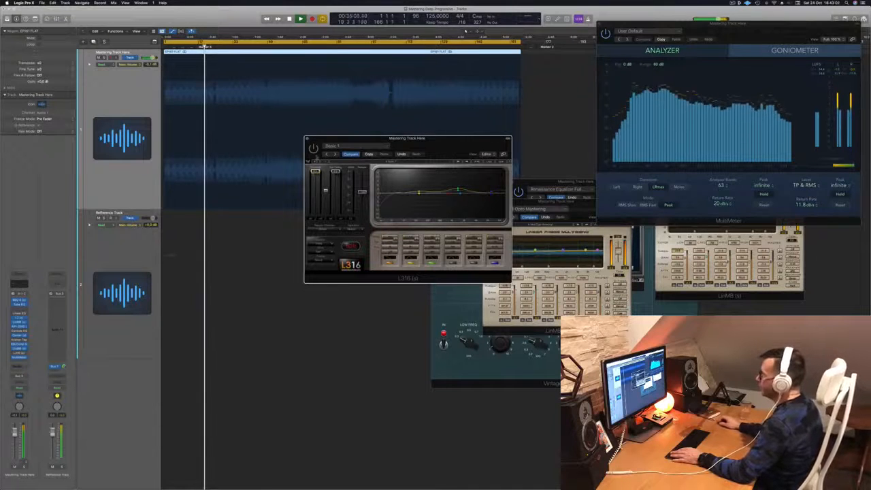
pyautogui.moveTo(430, 144)
pyautogui.mouseDown()
pyautogui.moveTo(417, 154)
pyautogui.moveTo(440, 155)
pyautogui.mouseUp()
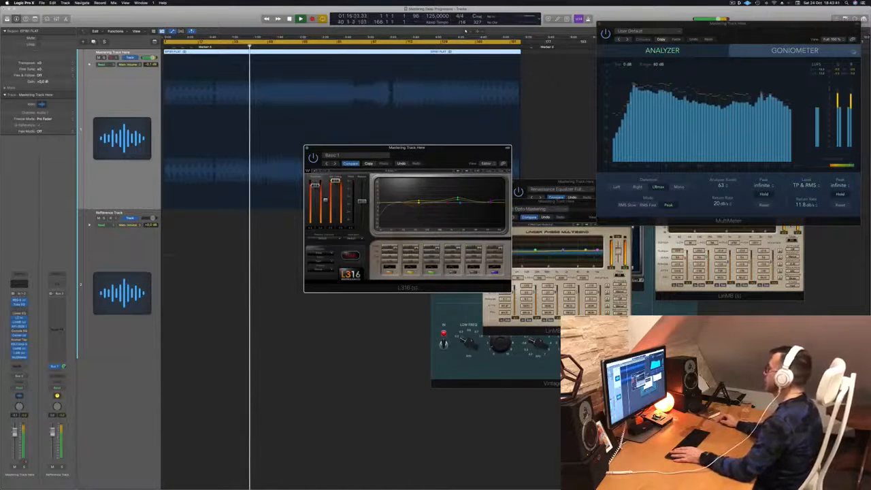
# Move MultiMeter into clear view beside L316 and audition the song from the beginning and from about 2:28
pyautogui.click(815, 27)
pyautogui.moveTo(815, 27); pyautogui.dragTo(703, 68)
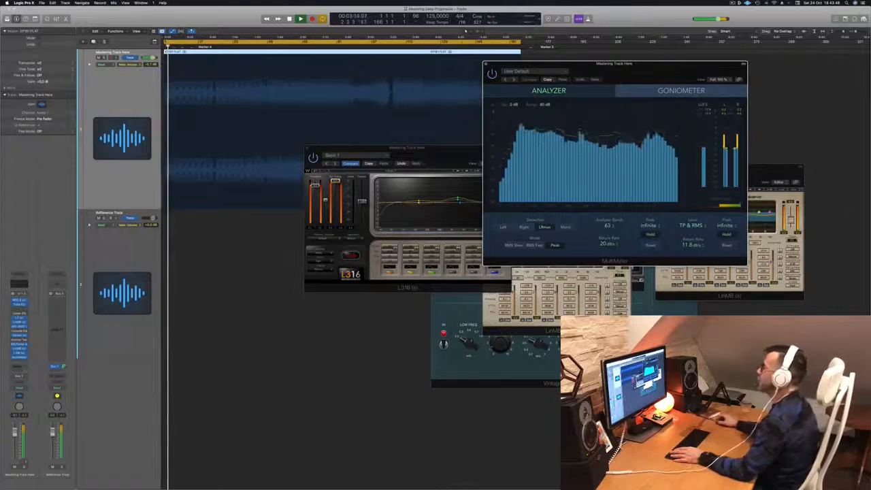
pyautogui.moveTo(626, 72); pyautogui.dragTo(679, 50)
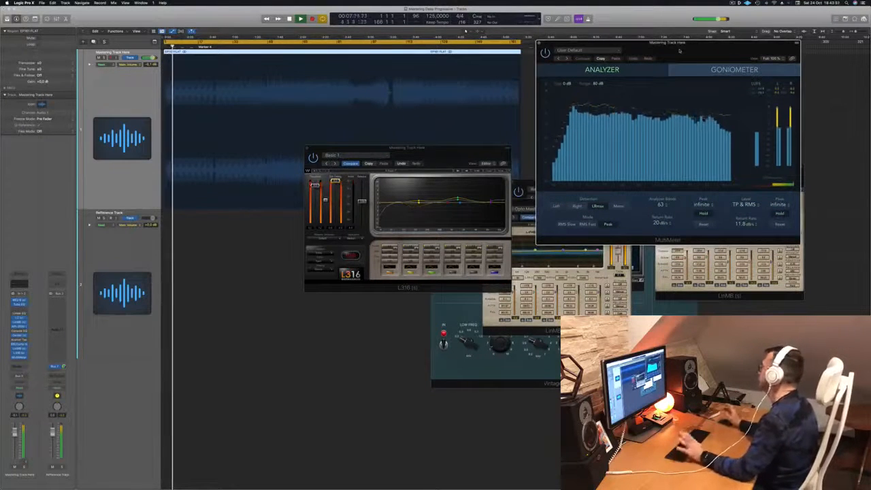
pyautogui.click(331, 46)
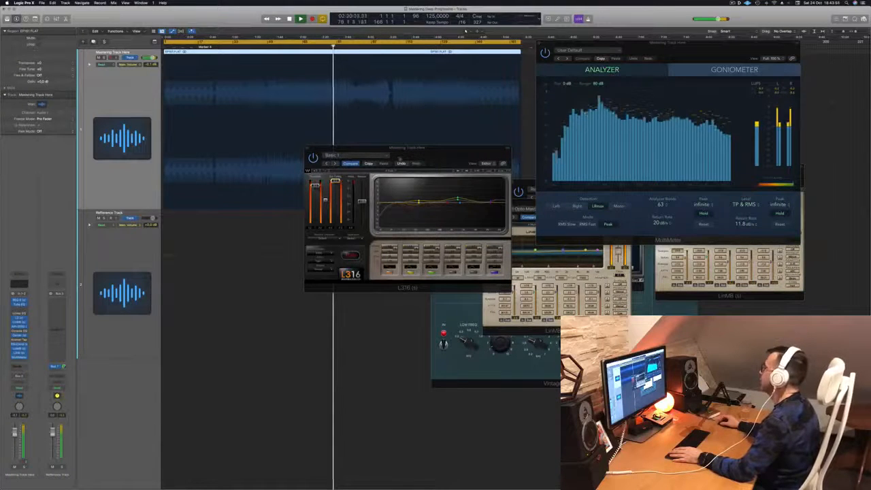
# Continue auditioning the song with L316 switched on, moving its window clear of the other plug-ins
pyautogui.moveTo(393, 157); pyautogui.dragTo(341, 182)
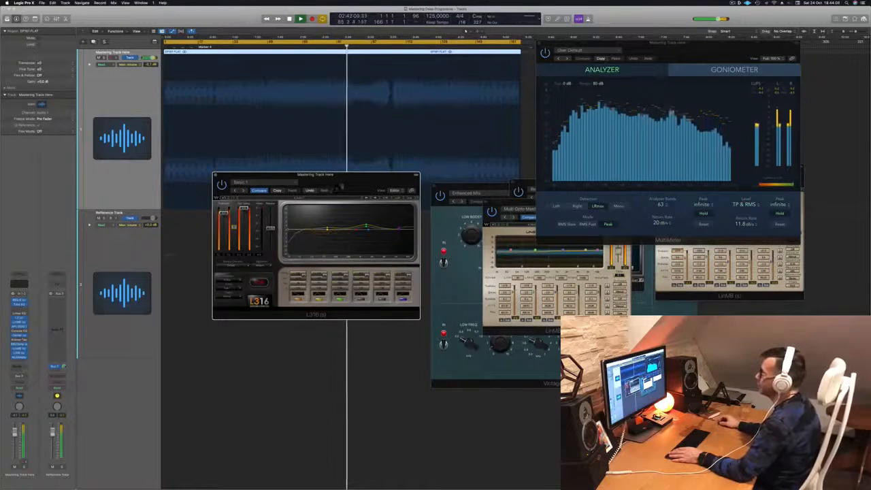
pyautogui.moveTo(315, 175); pyautogui.dragTo(365, 179)
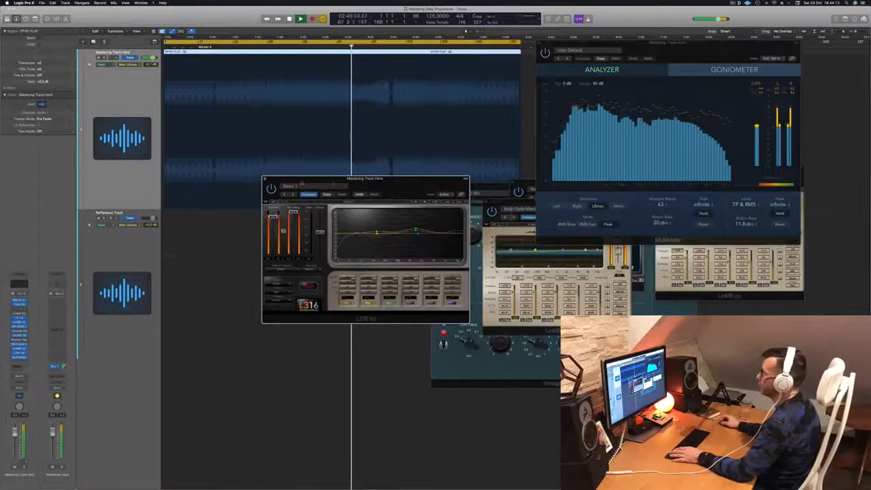
pyautogui.moveTo(390, 185)
pyautogui.mouseDown()
pyautogui.moveTo(340, 192)
pyautogui.moveTo(391, 191)
pyautogui.mouseUp()
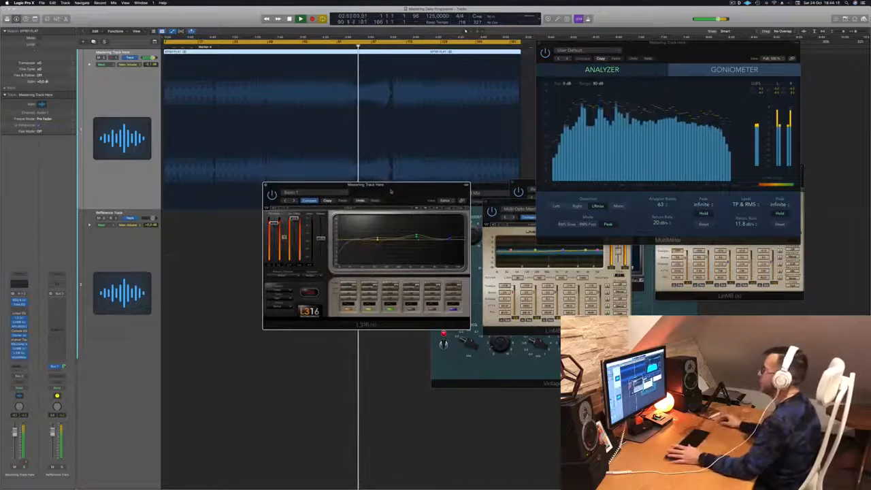
pyautogui.moveTo(401, 186); pyautogui.dragTo(362, 198)
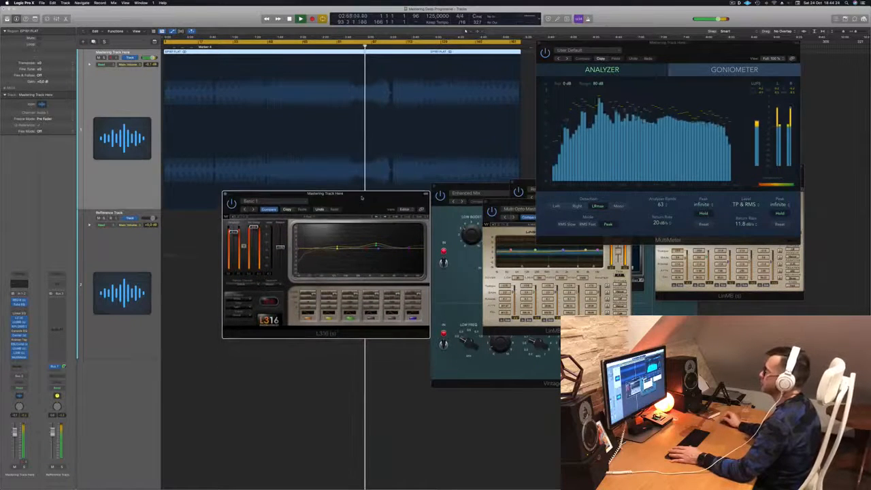